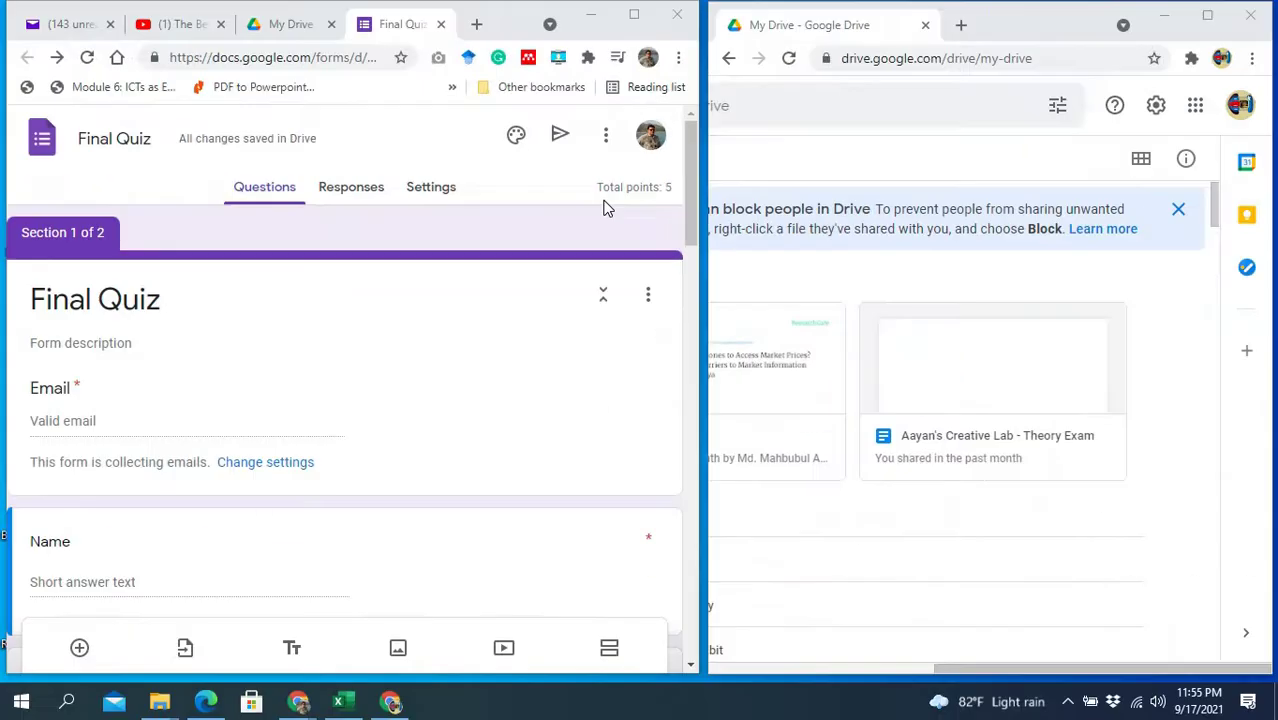
- Maximize the window with the Final Quiz form and open its collaborator settings
left_click(606, 138)
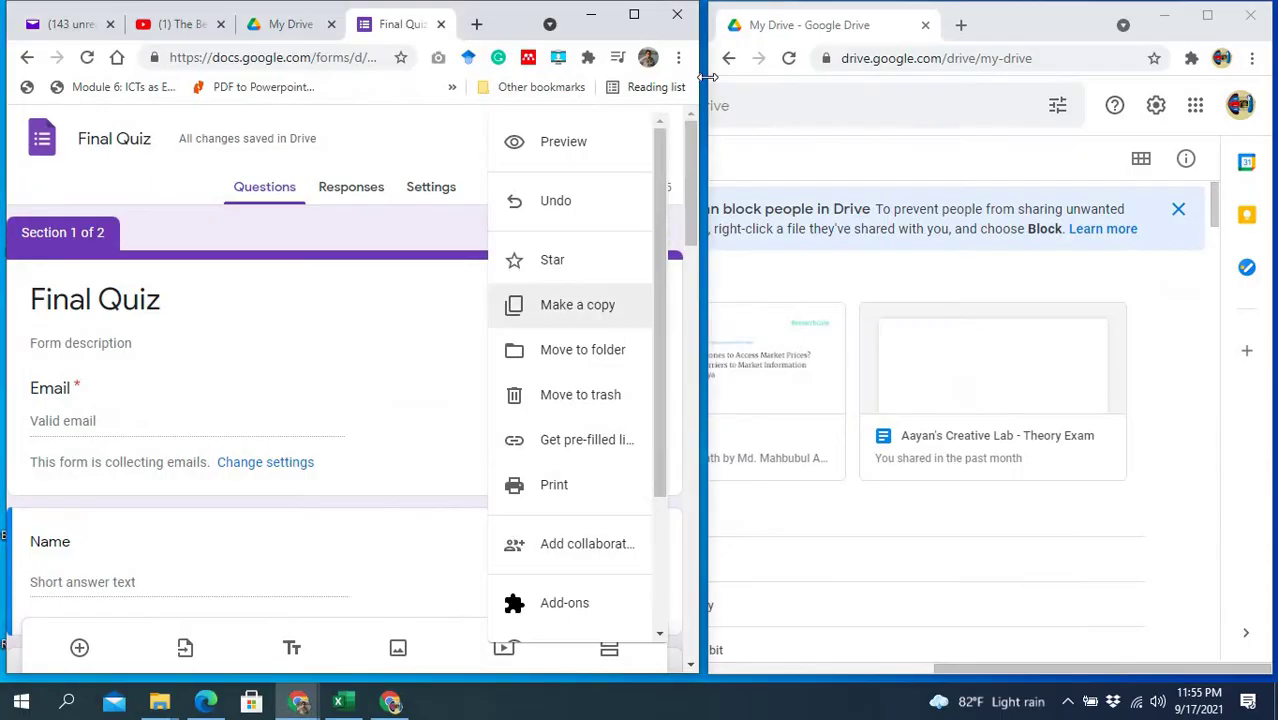
left_click(460, 143)
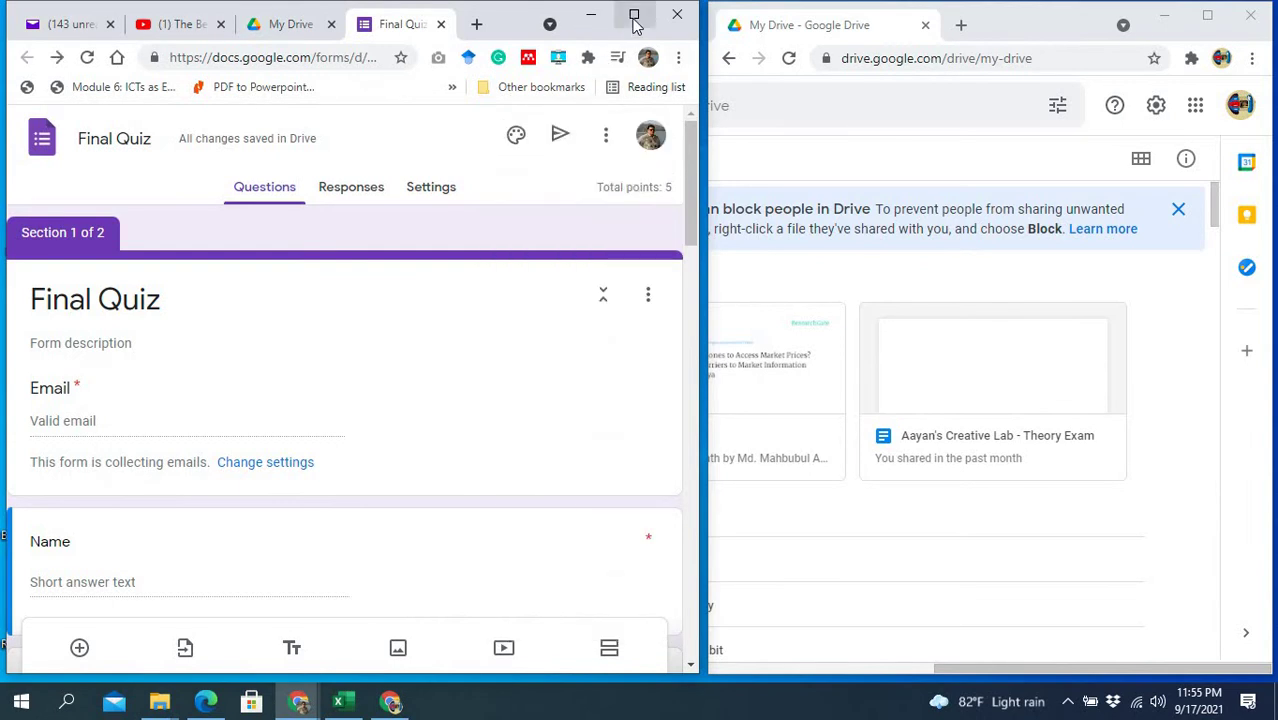
left_click(633, 14)
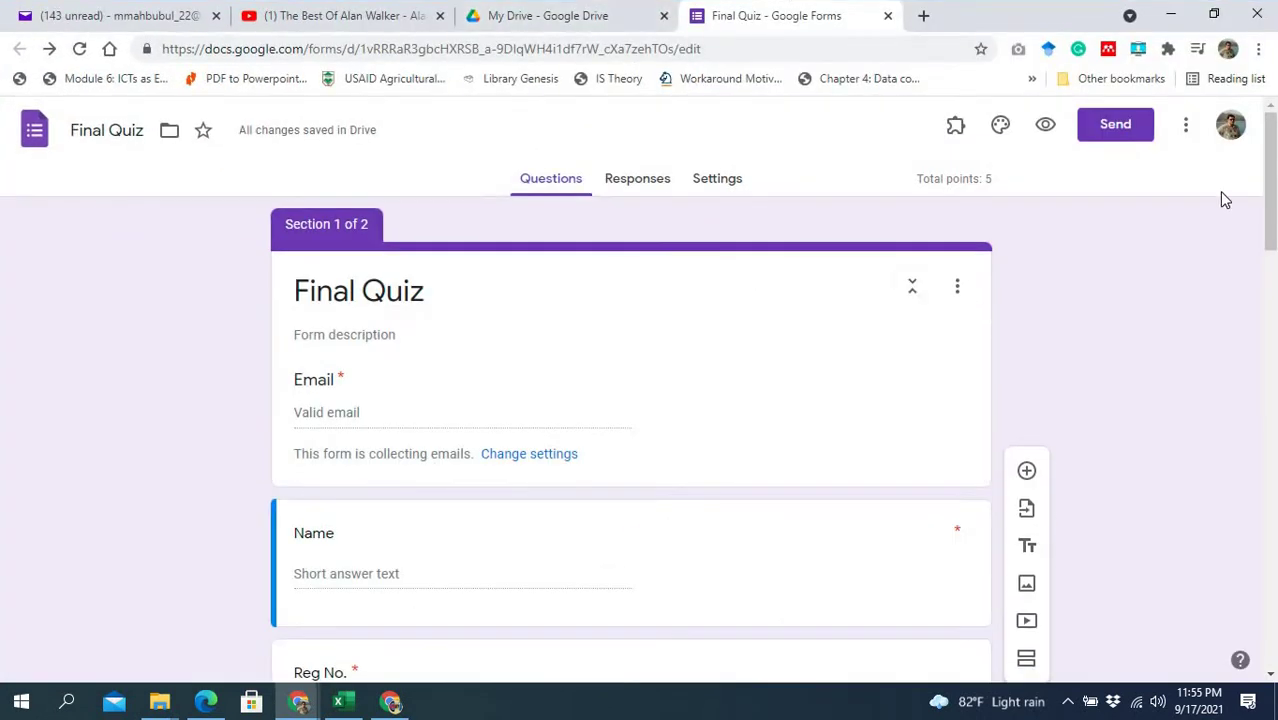
left_click(1186, 130)
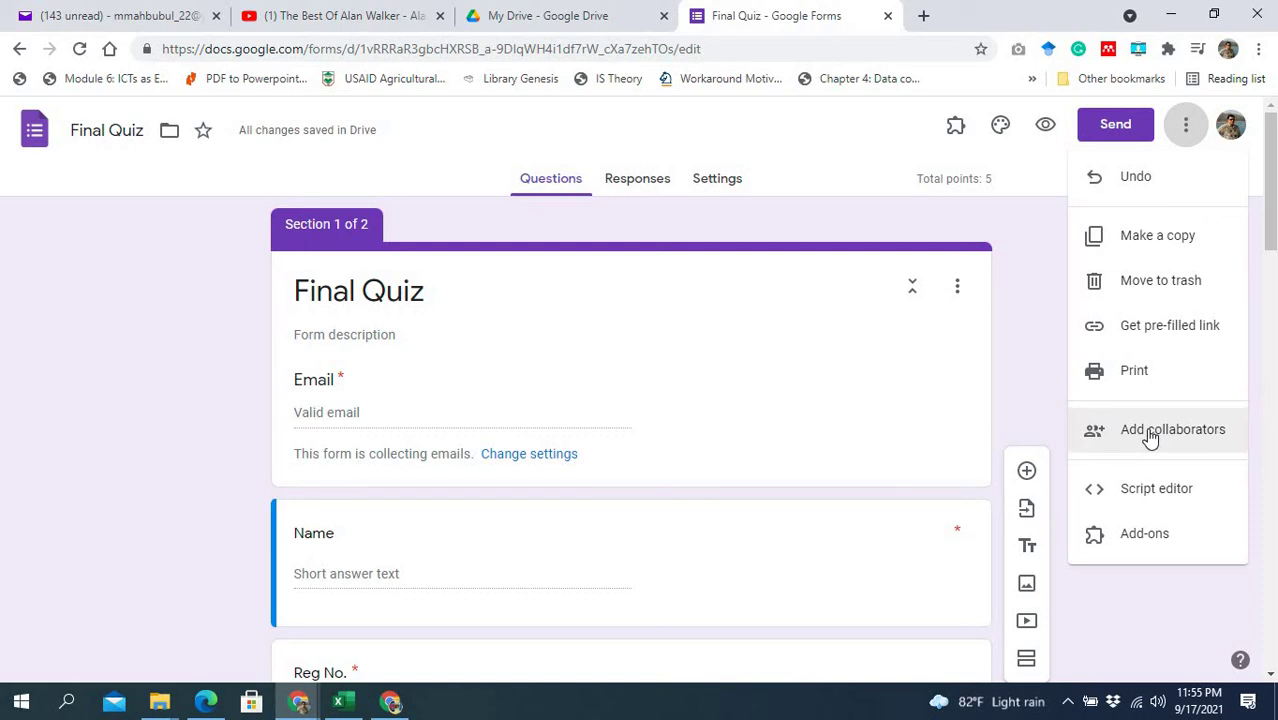
left_click(1150, 437)
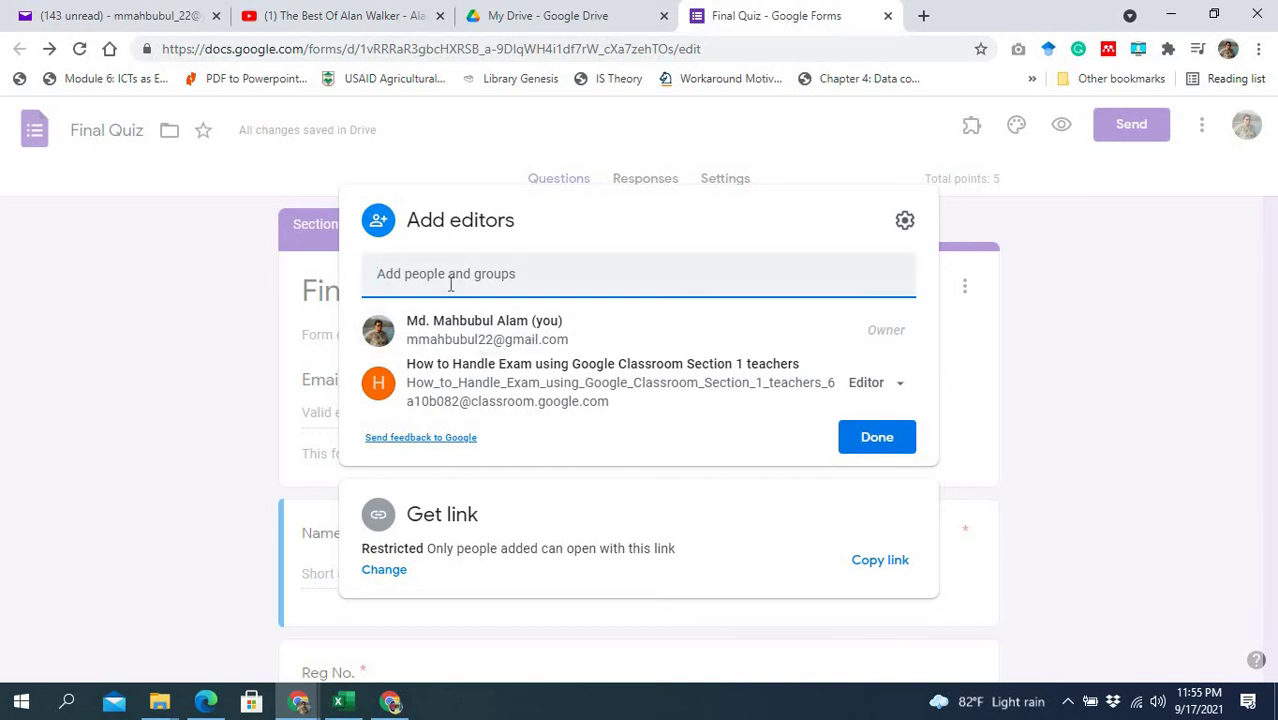
- Add the collaborator's e-mail with the Editor role, keep Notify people enabled and send the invitation without a message
type("mmahb")
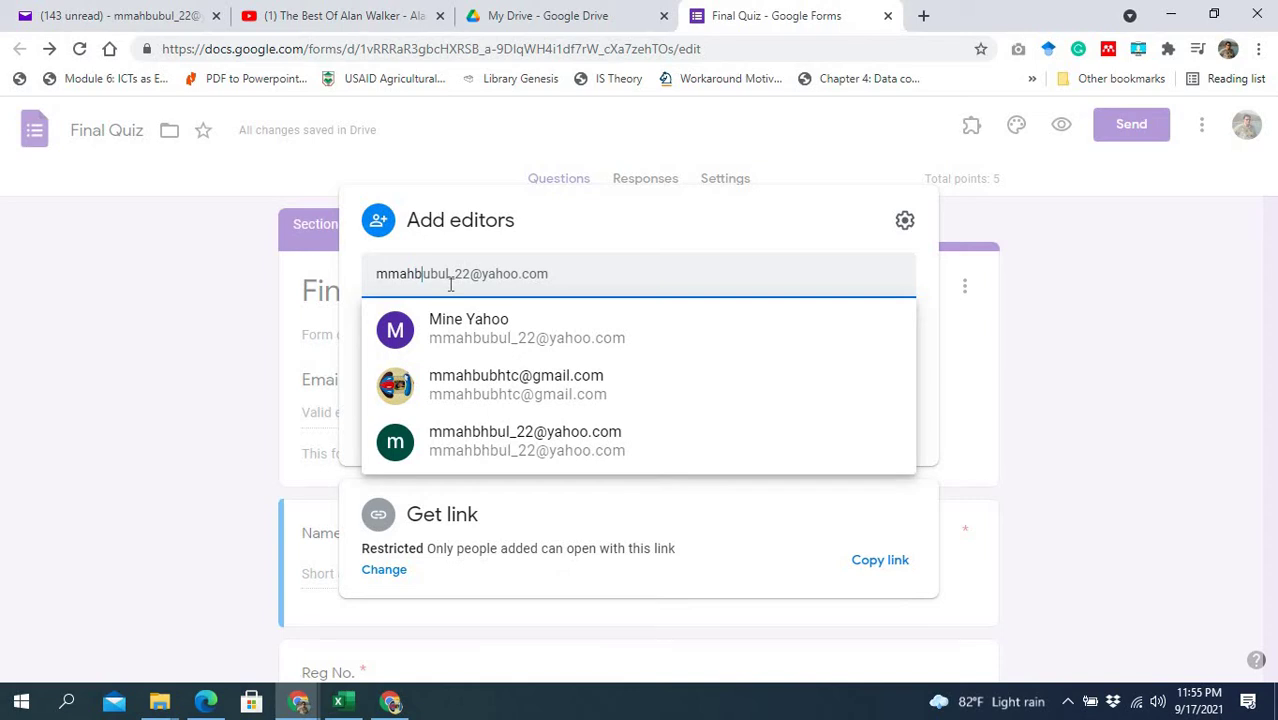
left_click(477, 397)
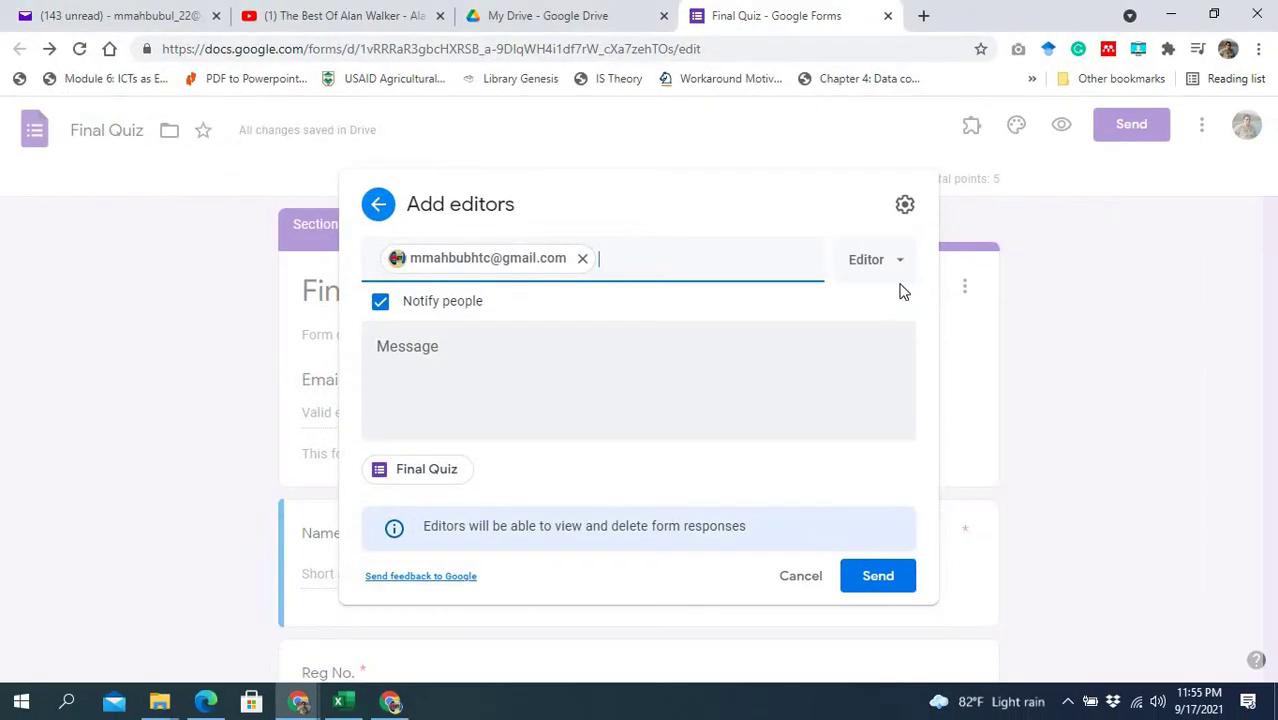
left_click(1138, 262)
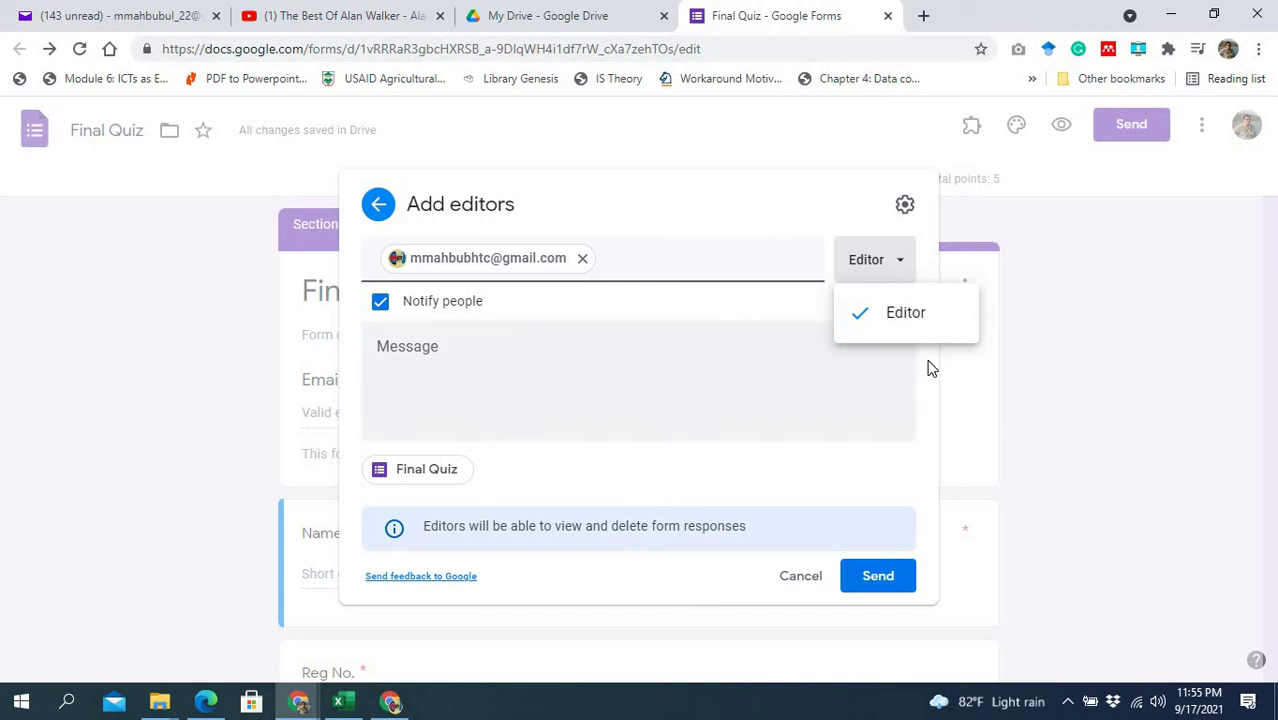
left_click(950, 372)
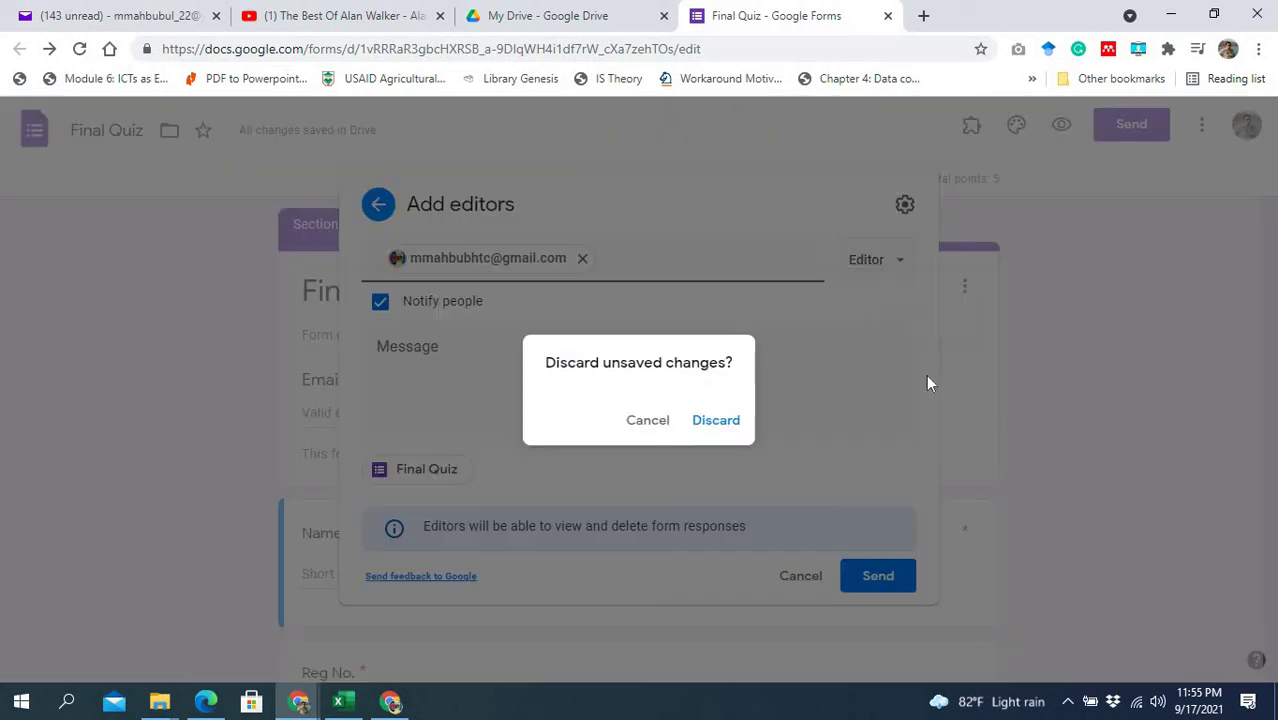
left_click(650, 424)
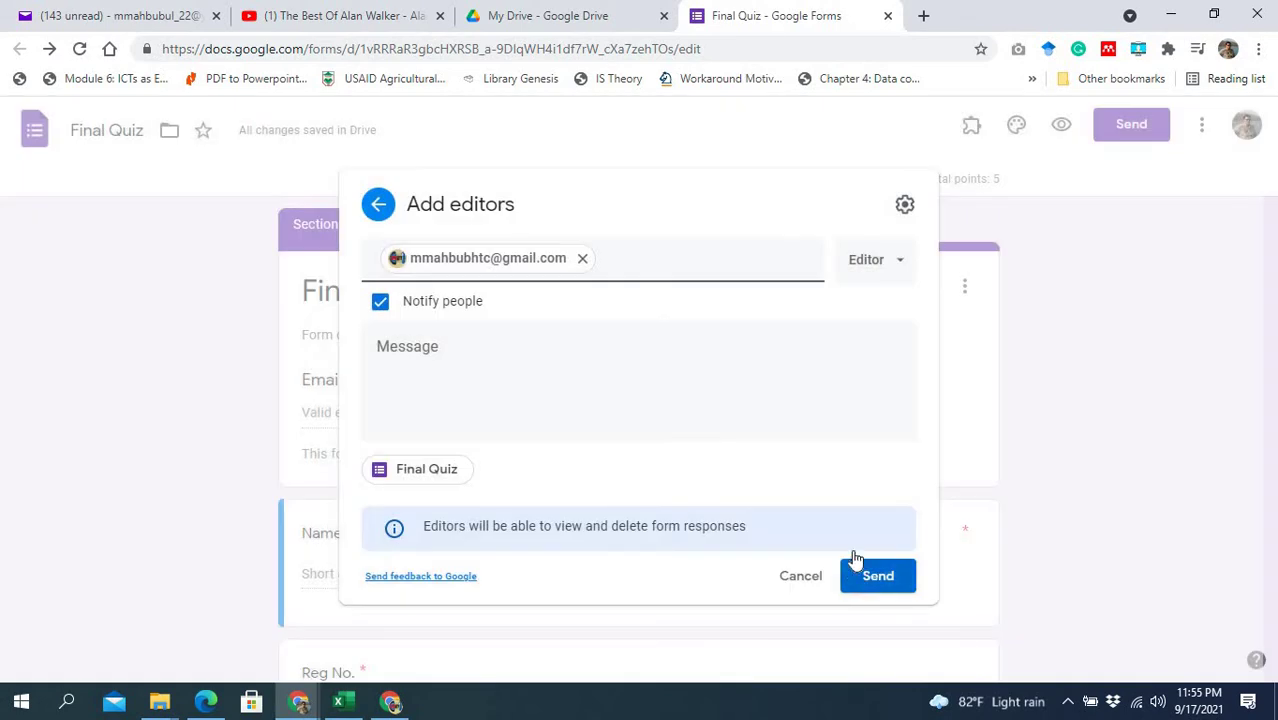
left_click(507, 364)
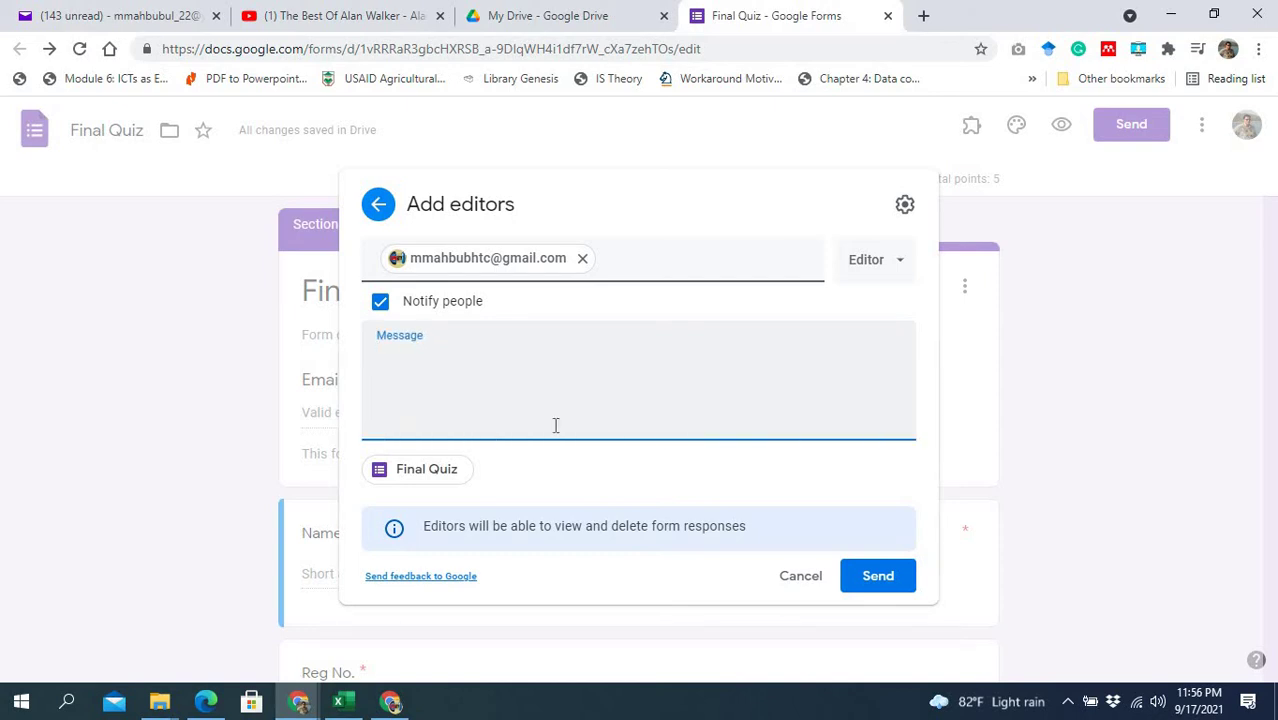
left_click(872, 578)
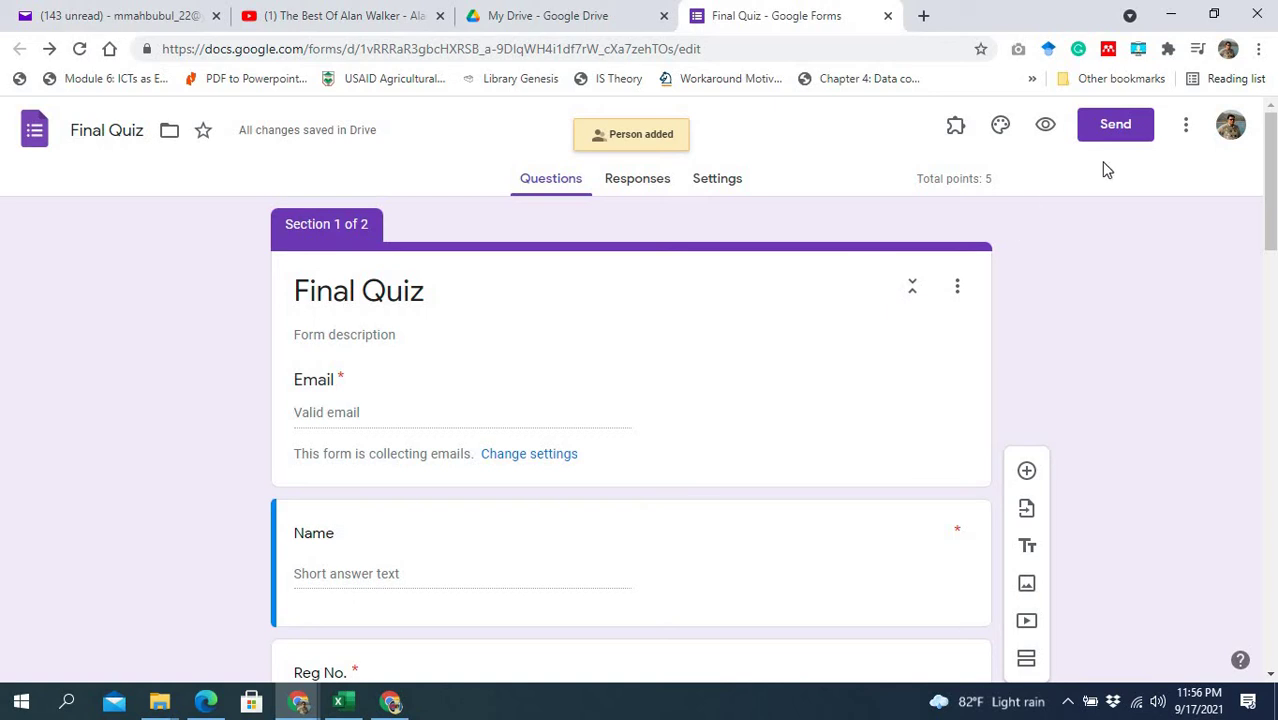
- Reopen the form's collaborator settings and copy the form's sharing link
left_click(1186, 126)
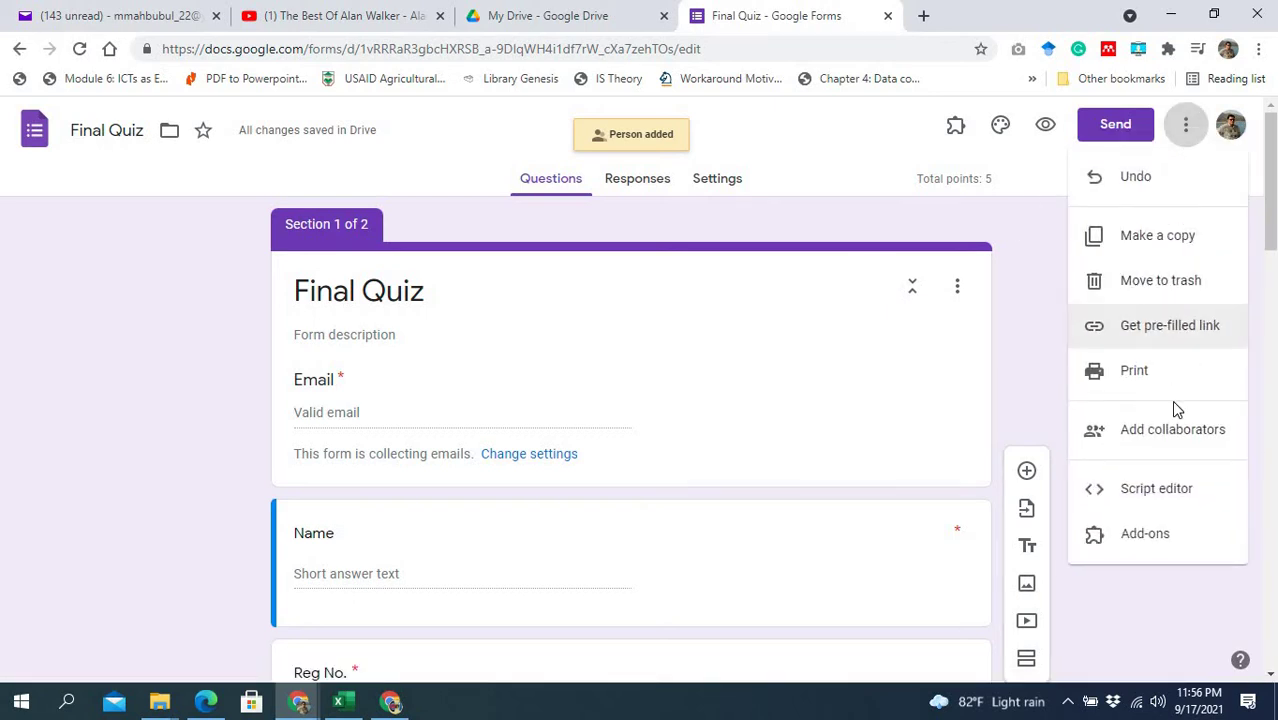
left_click(1170, 435)
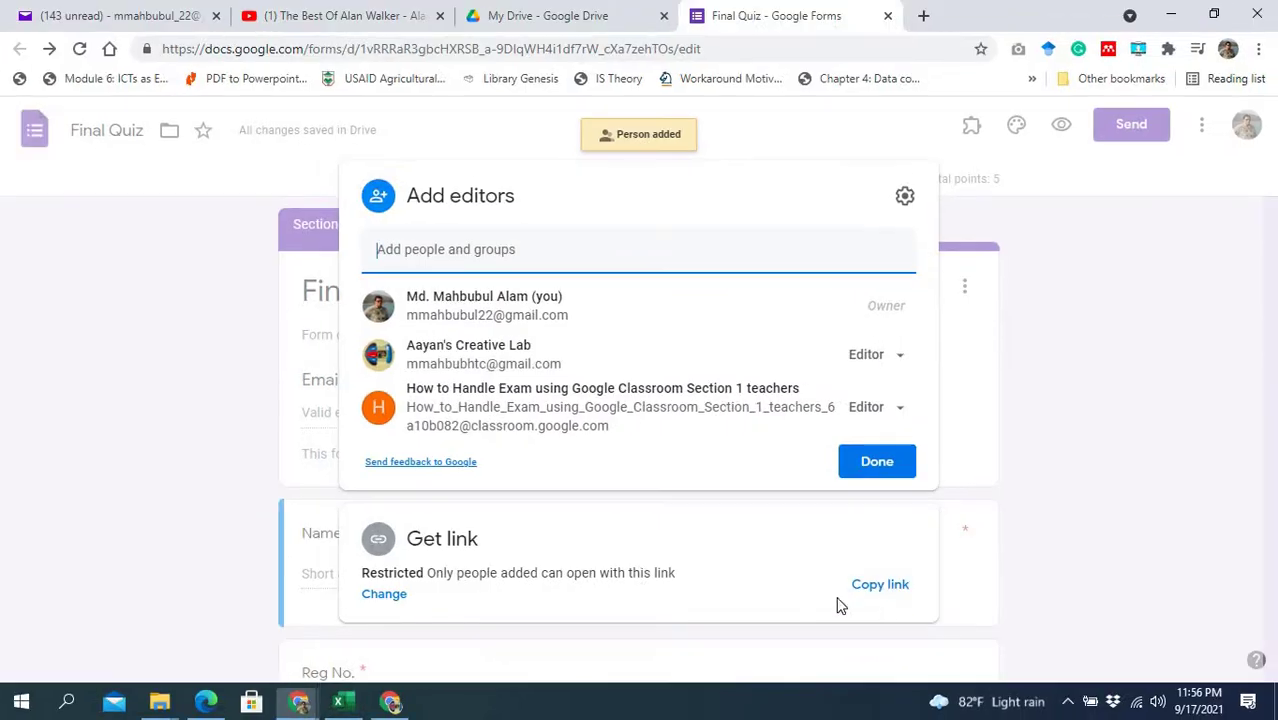
left_click(881, 590)
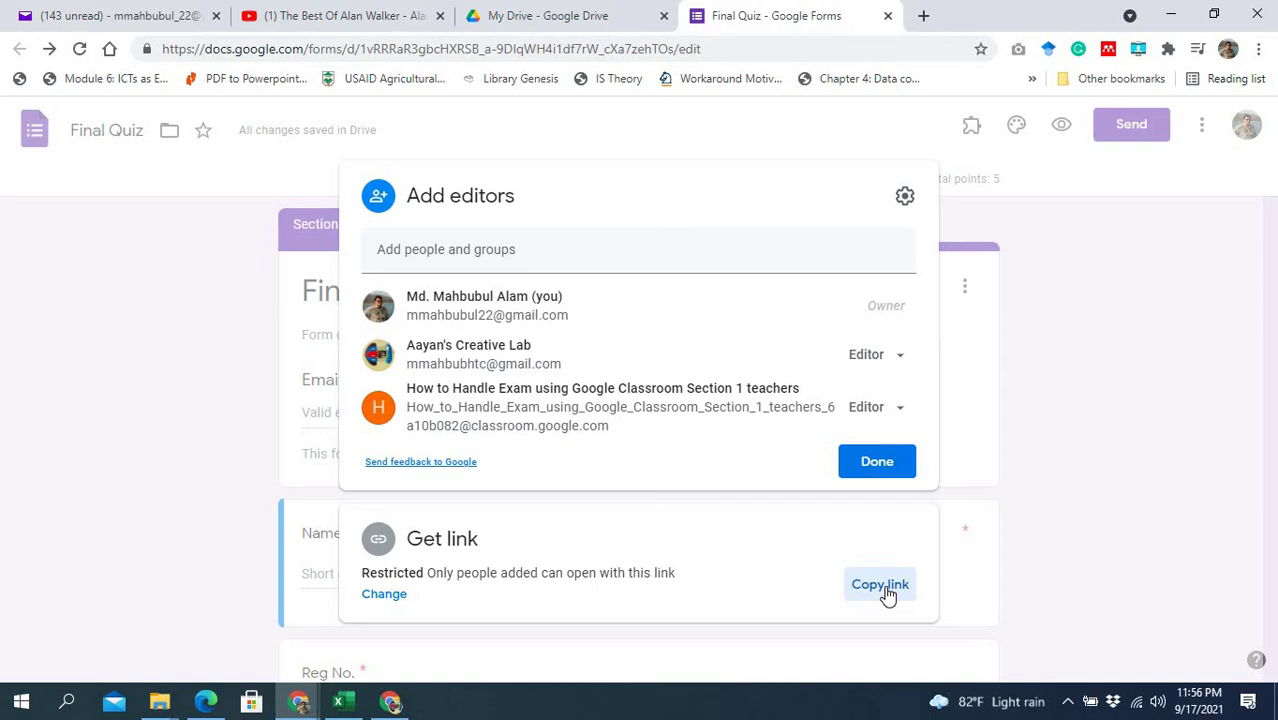
- Switch to the collaborator's browser window, open the Gmail inbox in a new tab and maximize the window
left_click(1213, 14)
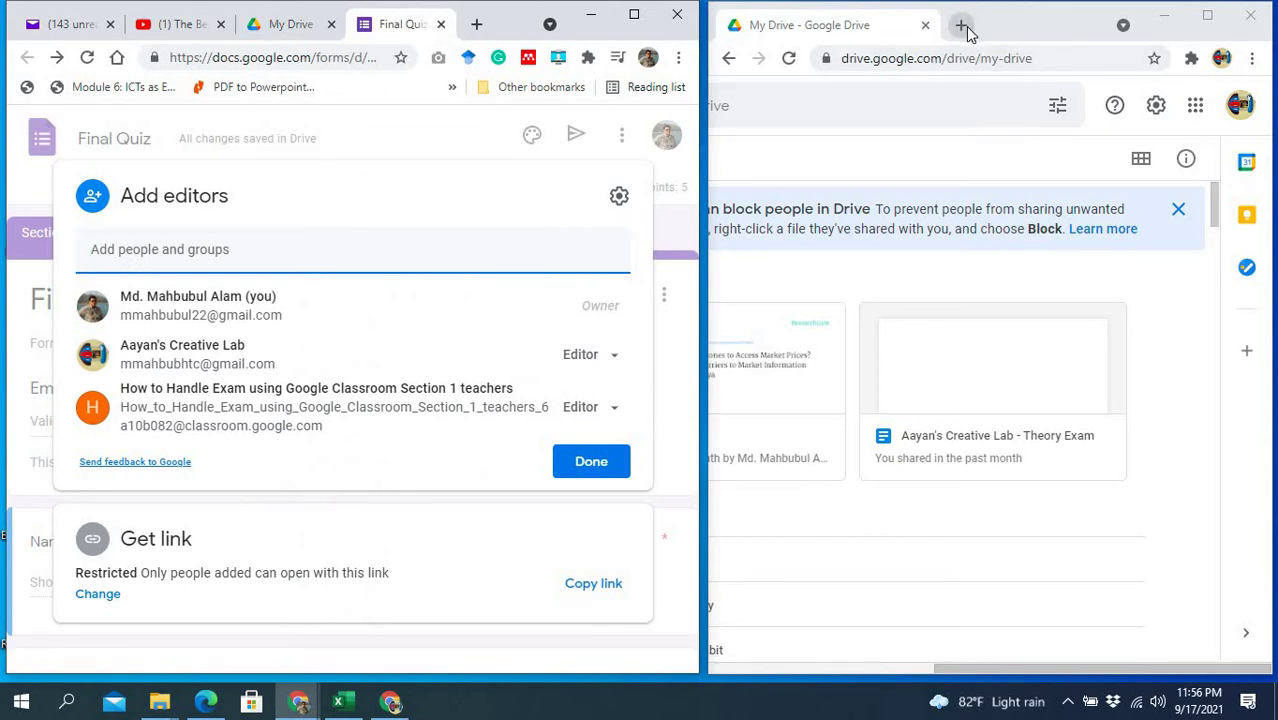
left_click_drag(1060, 668, 893, 668)
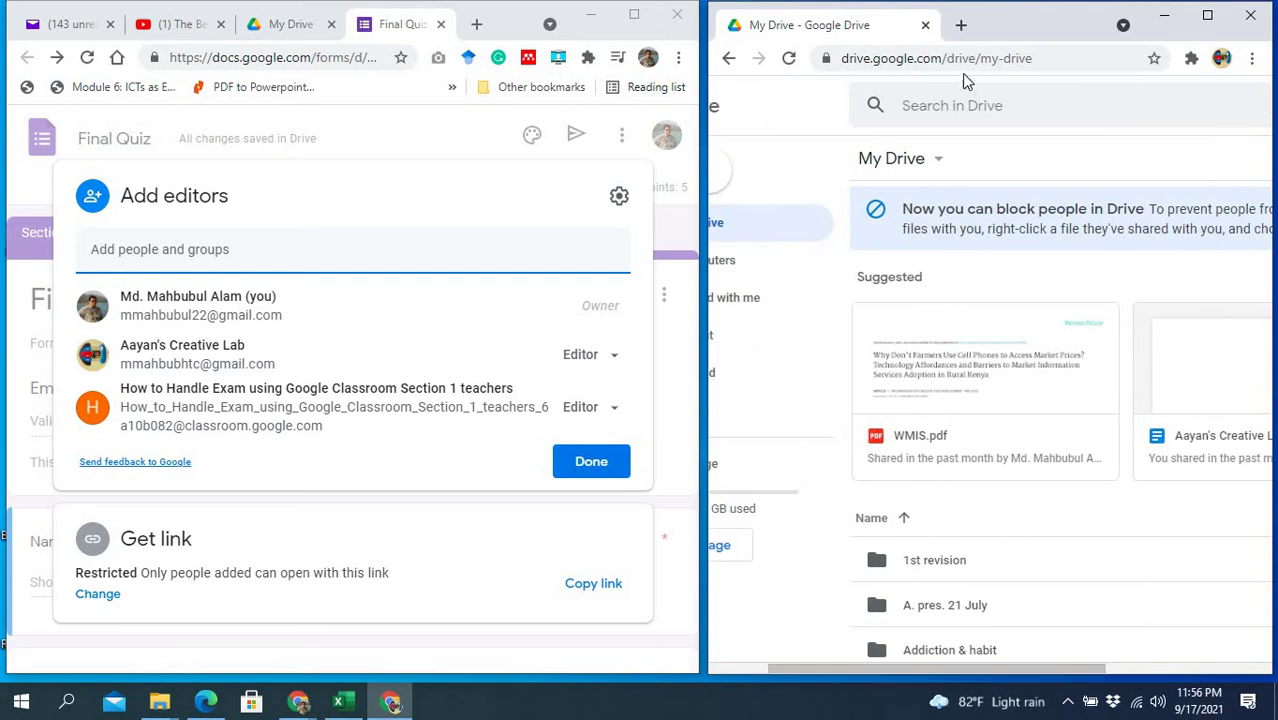
left_click(961, 25)
type("gmail")
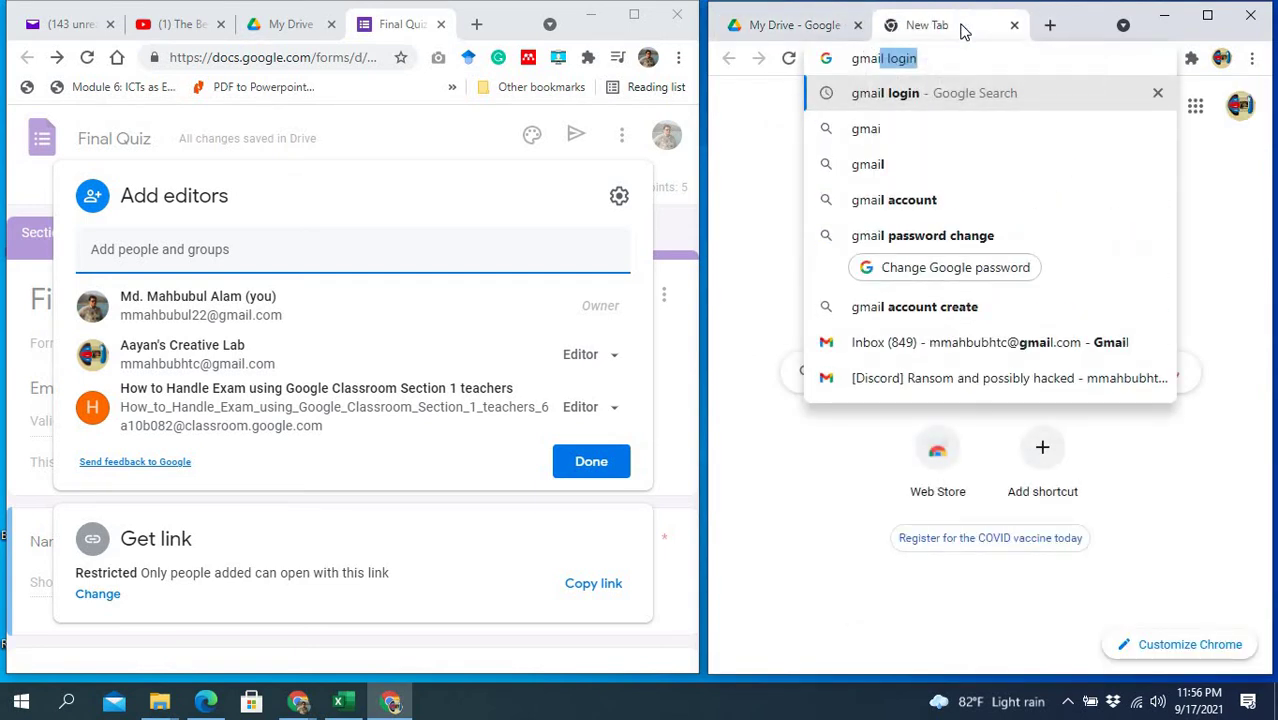
key("Return")
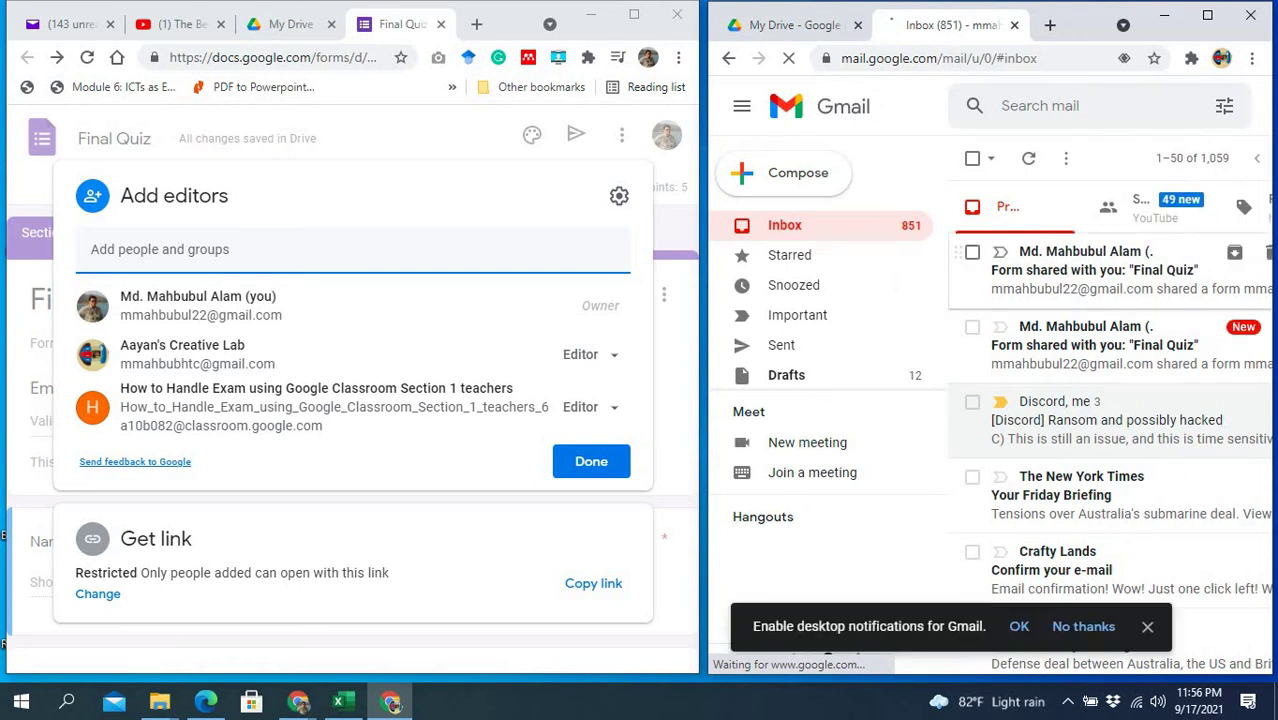
left_click(1207, 14)
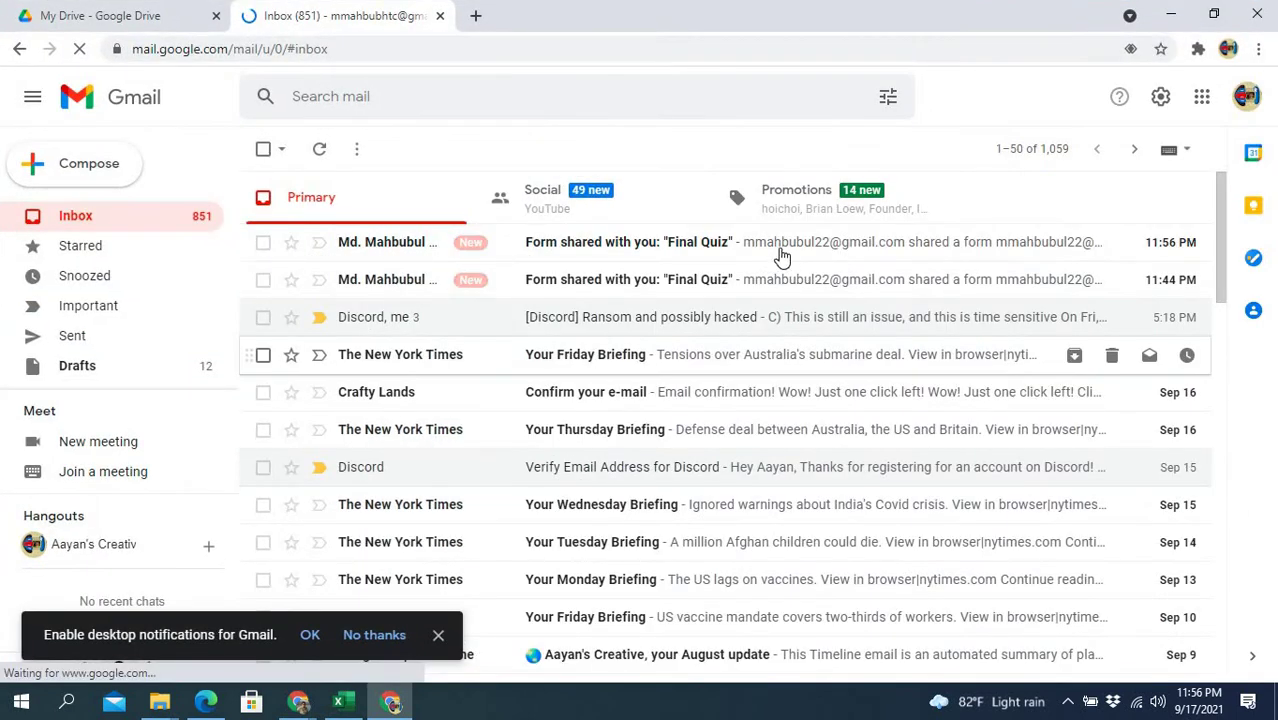
- Read the newest "Form shared with you: Final Quiz" e-mail and open the shared form from it
left_click(724, 251)
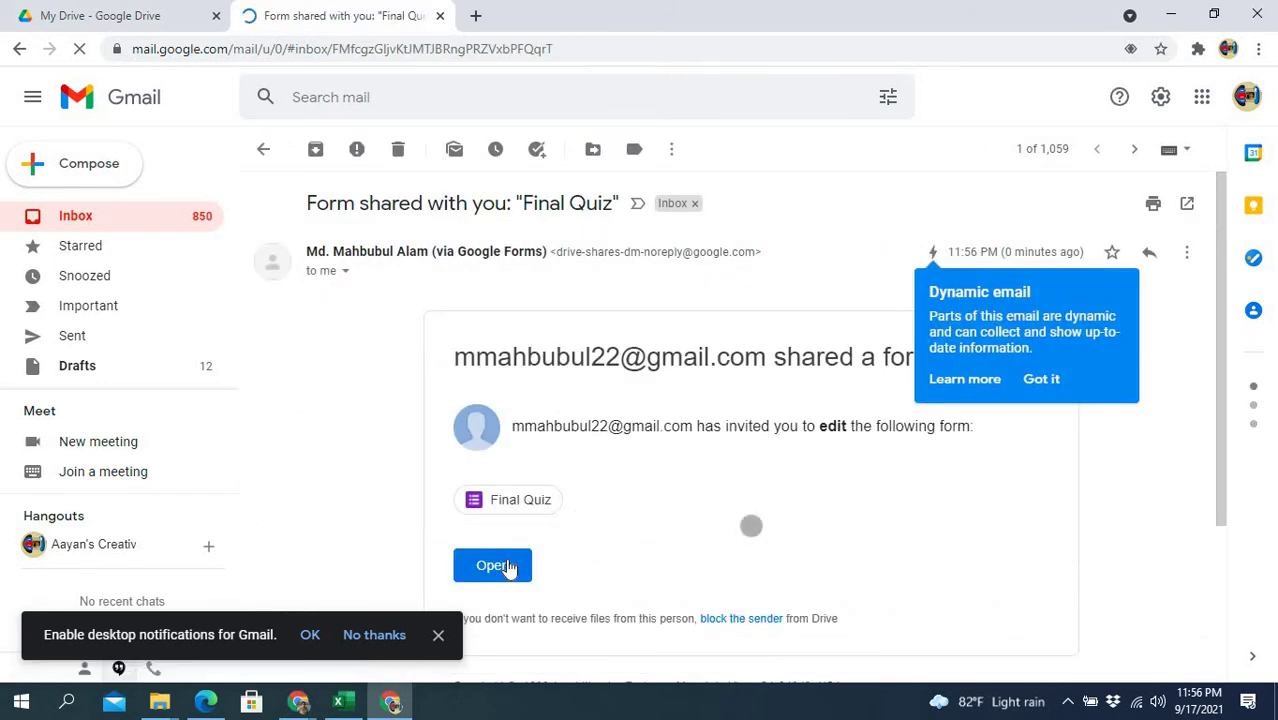
scroll(531, 513, "down", 1)
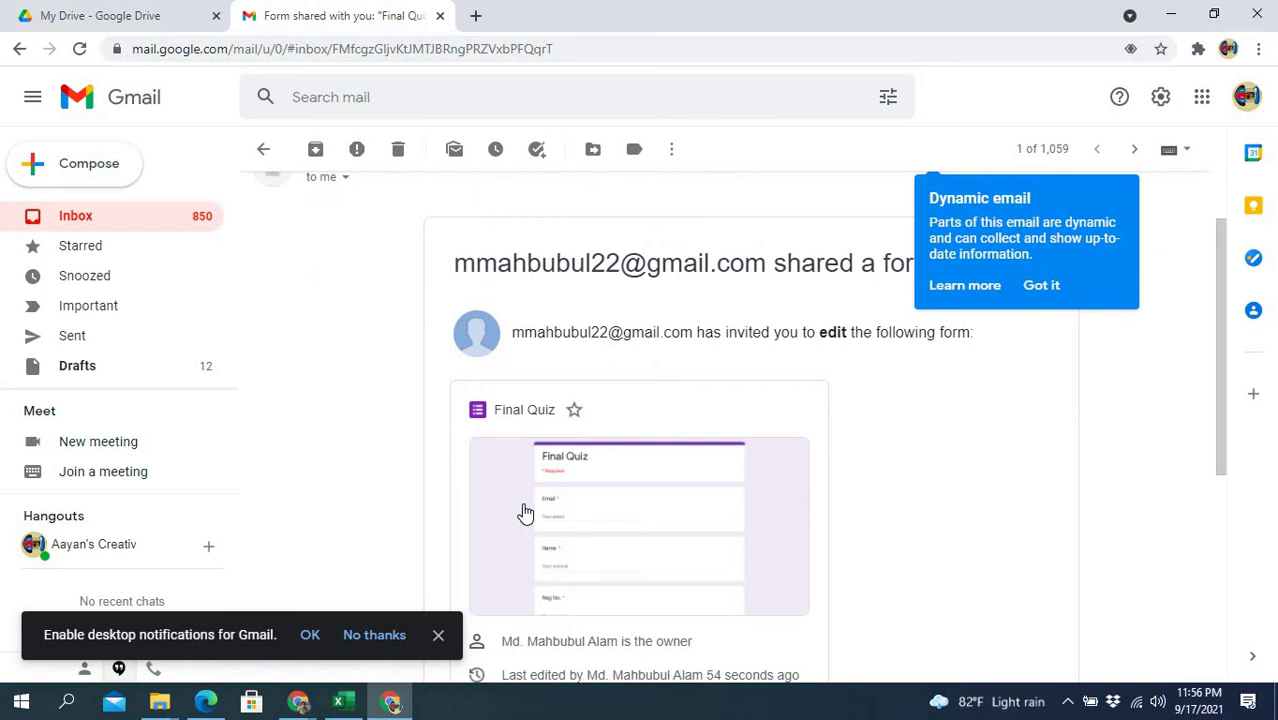
left_click(593, 525)
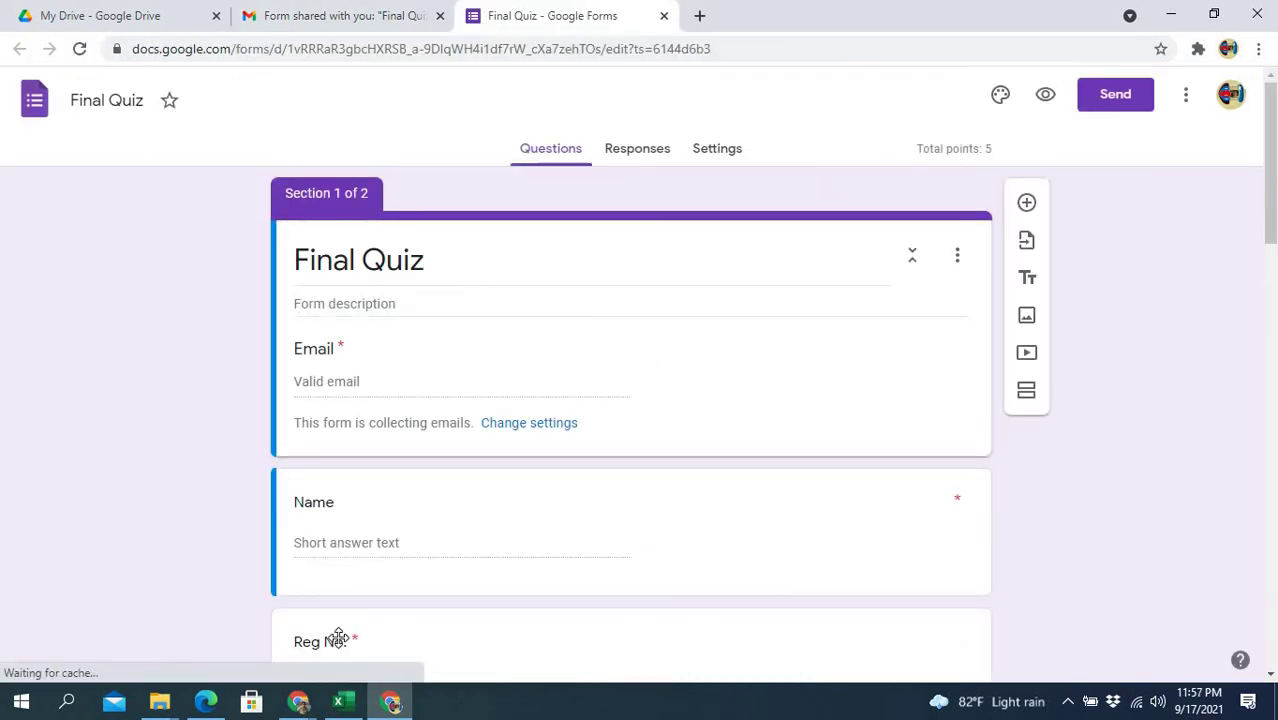
- Return to the owner's browser window, close the Add editors dialog and look over the form's questions
left_click(298, 701)
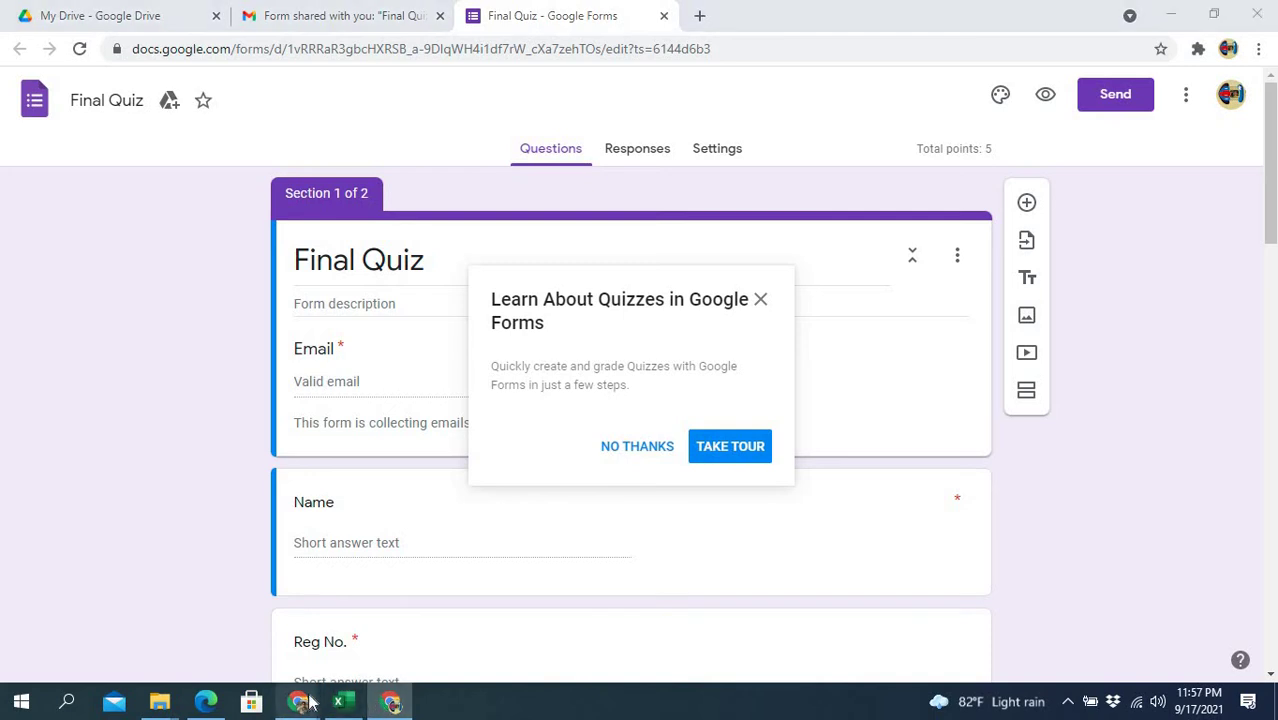
left_click(212, 628)
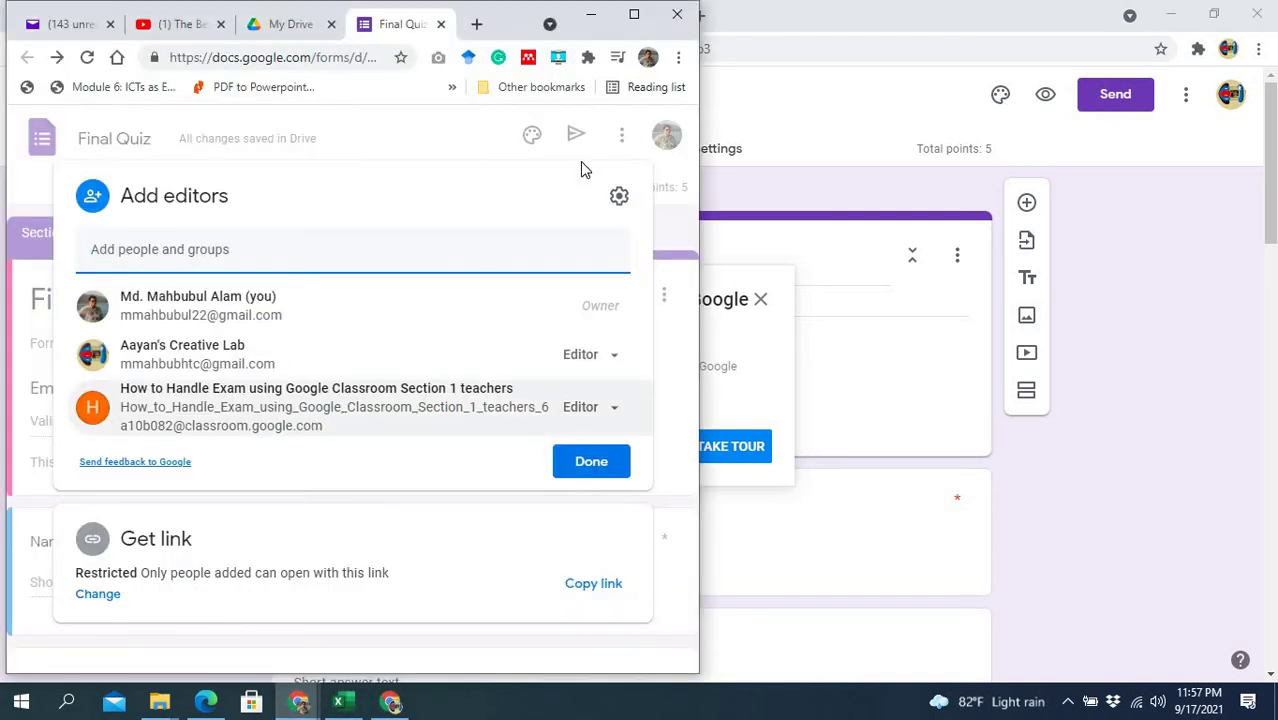
left_click(591, 461)
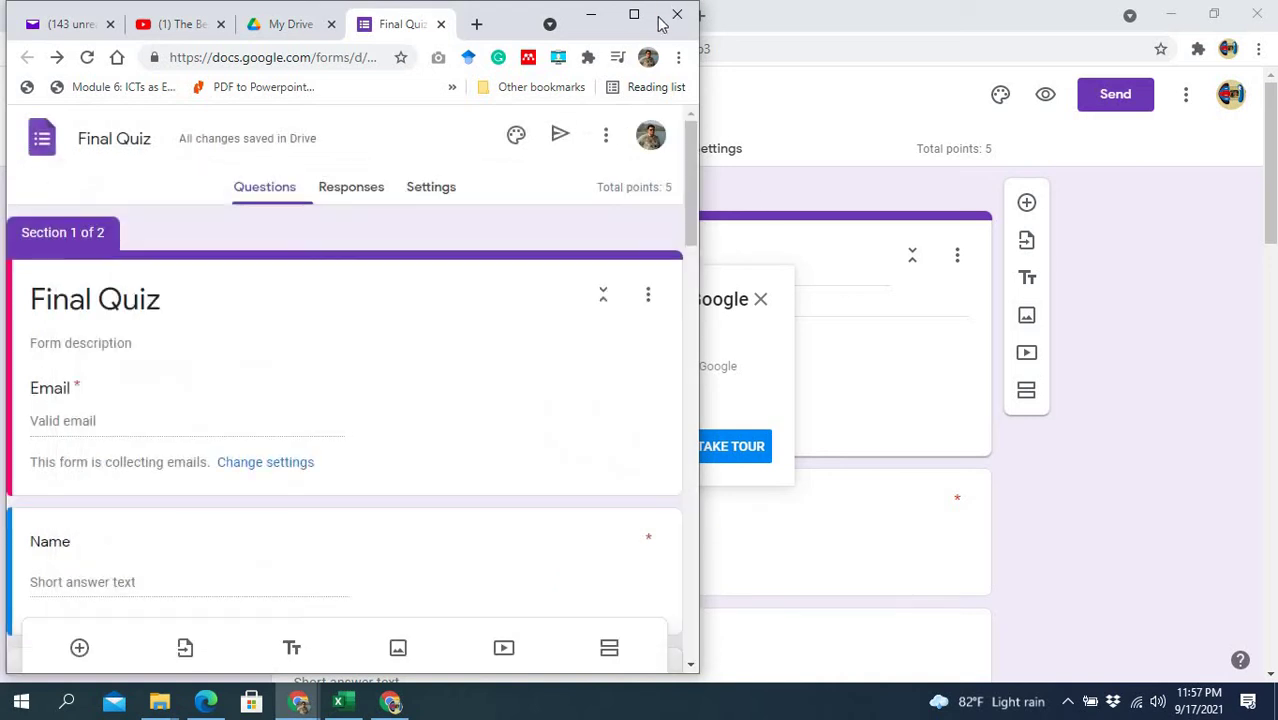
left_click(634, 14)
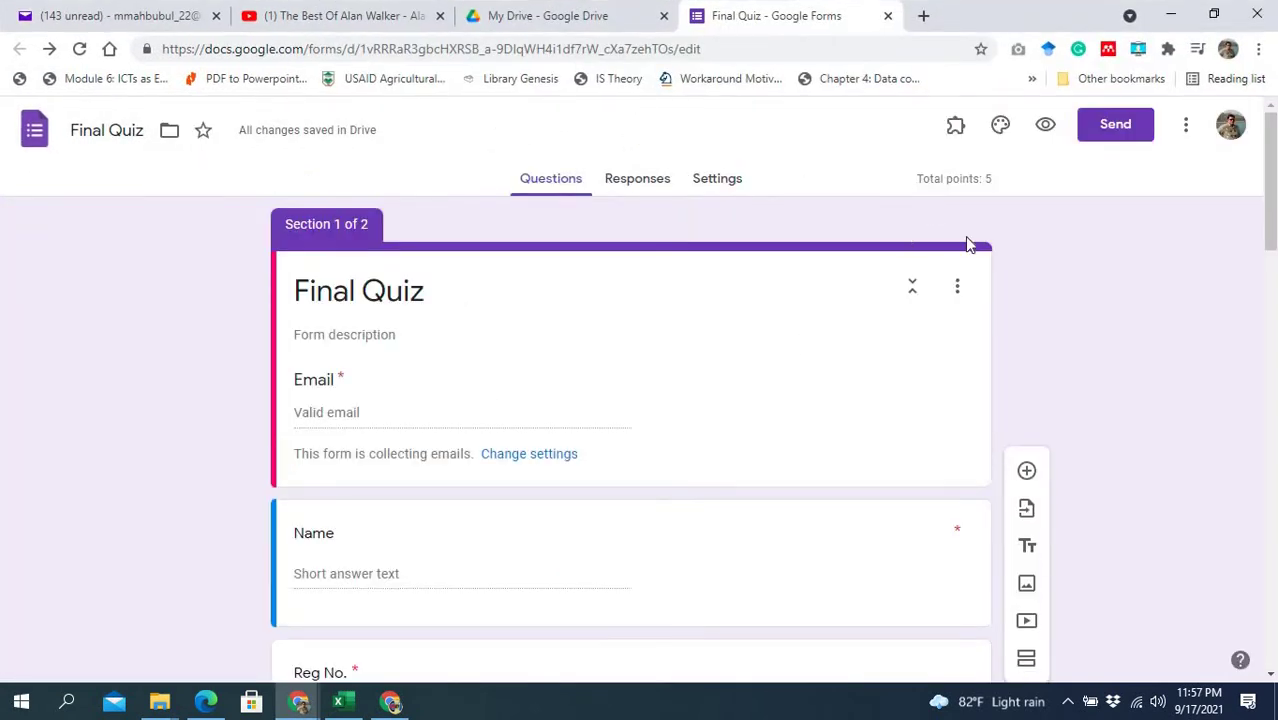
scroll(630, 433, "down", 5)
scroll(630, 430, "down", 12)
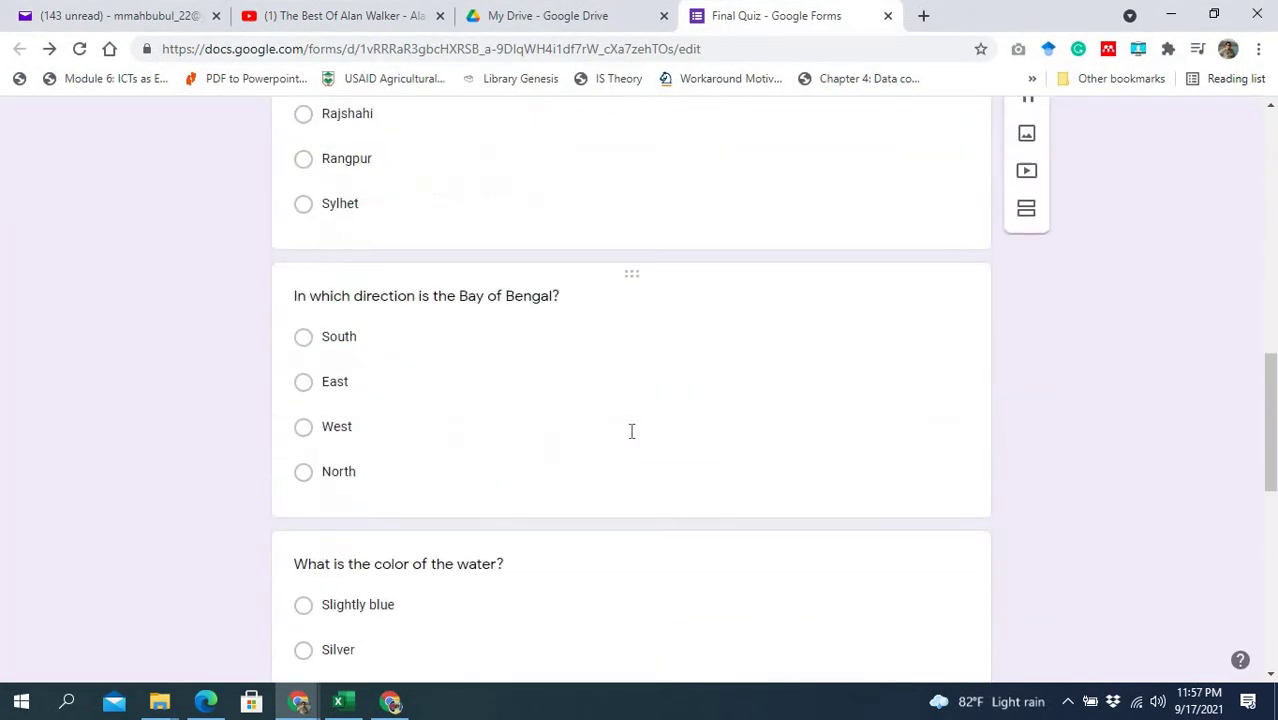
scroll(643, 435, "up", 12)
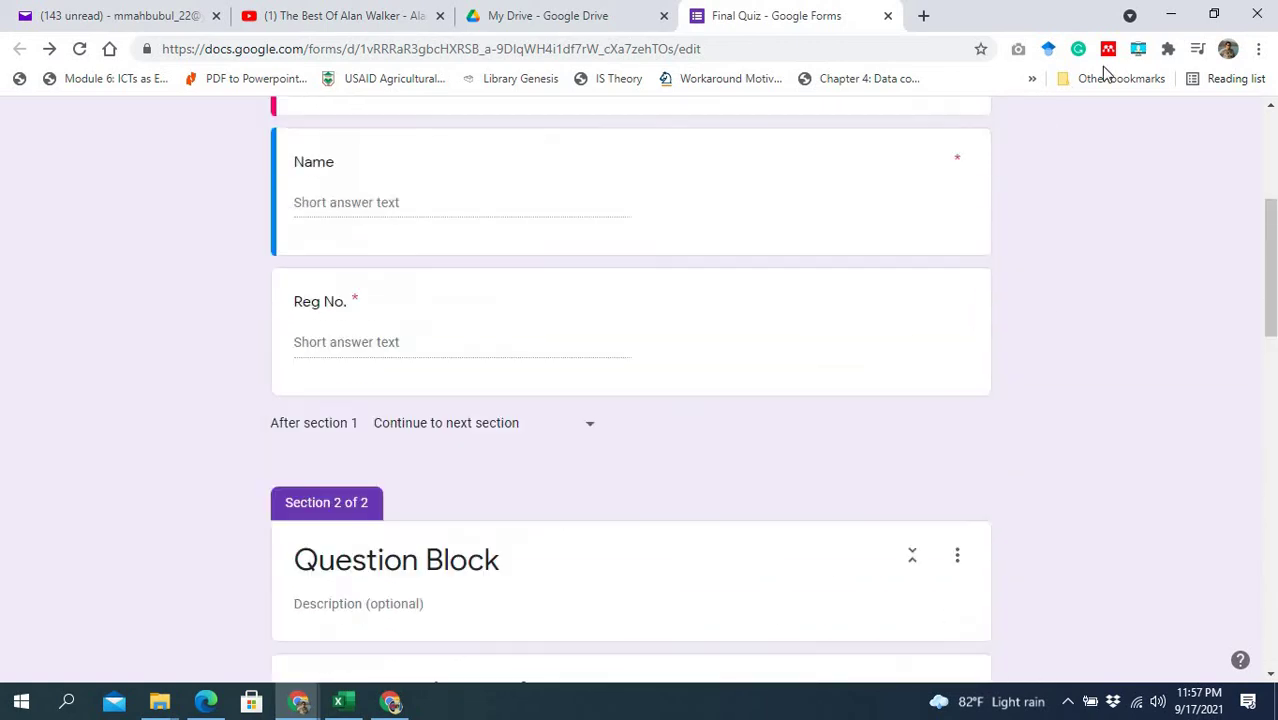
- Switch to the collaborator's browser window and decline the tour about quizzes
mouse_move(397, 699)
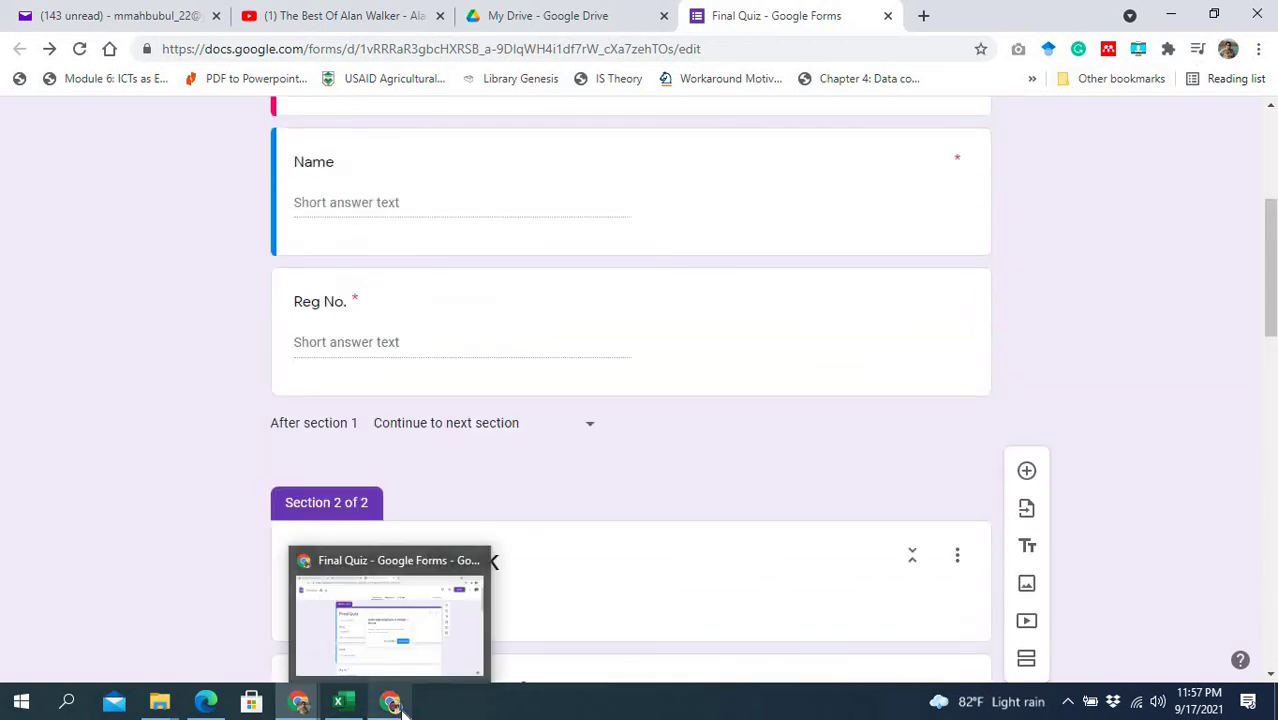
left_click(430, 625)
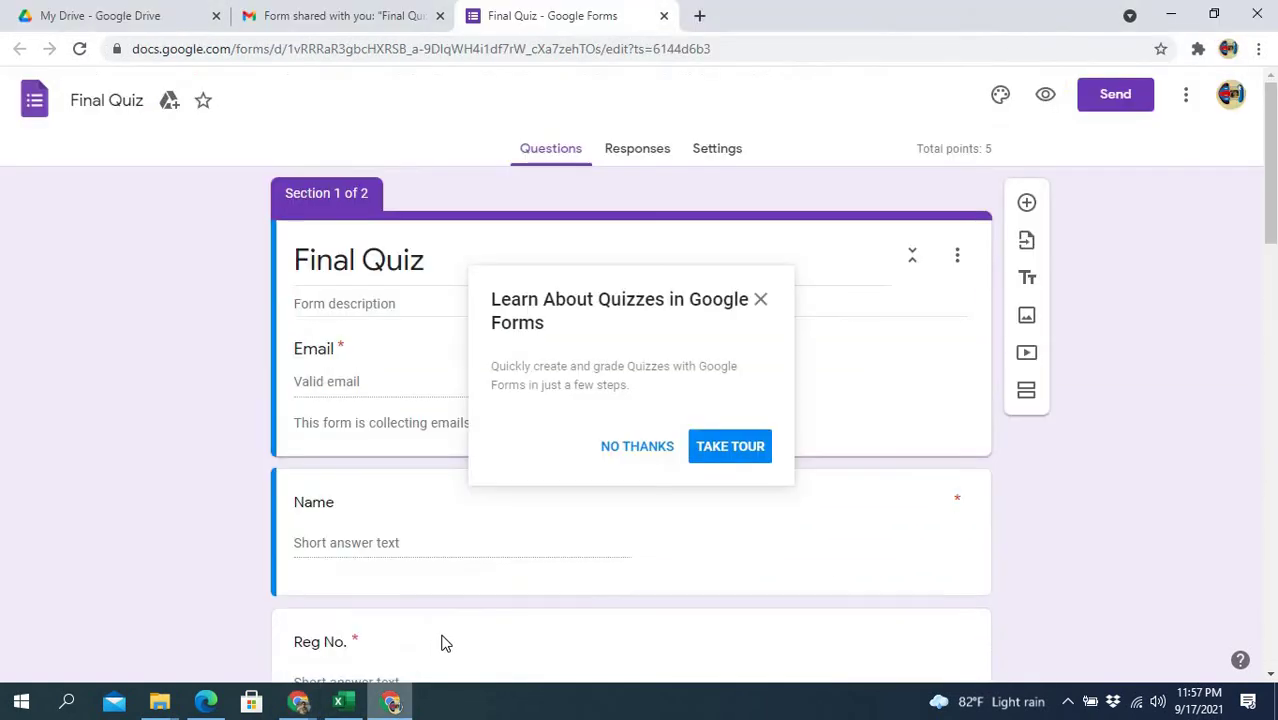
left_click(658, 455)
- Examine the Final Quiz questions and the editing tools available from the collaborator's account
scroll(676, 479, "down", 1)
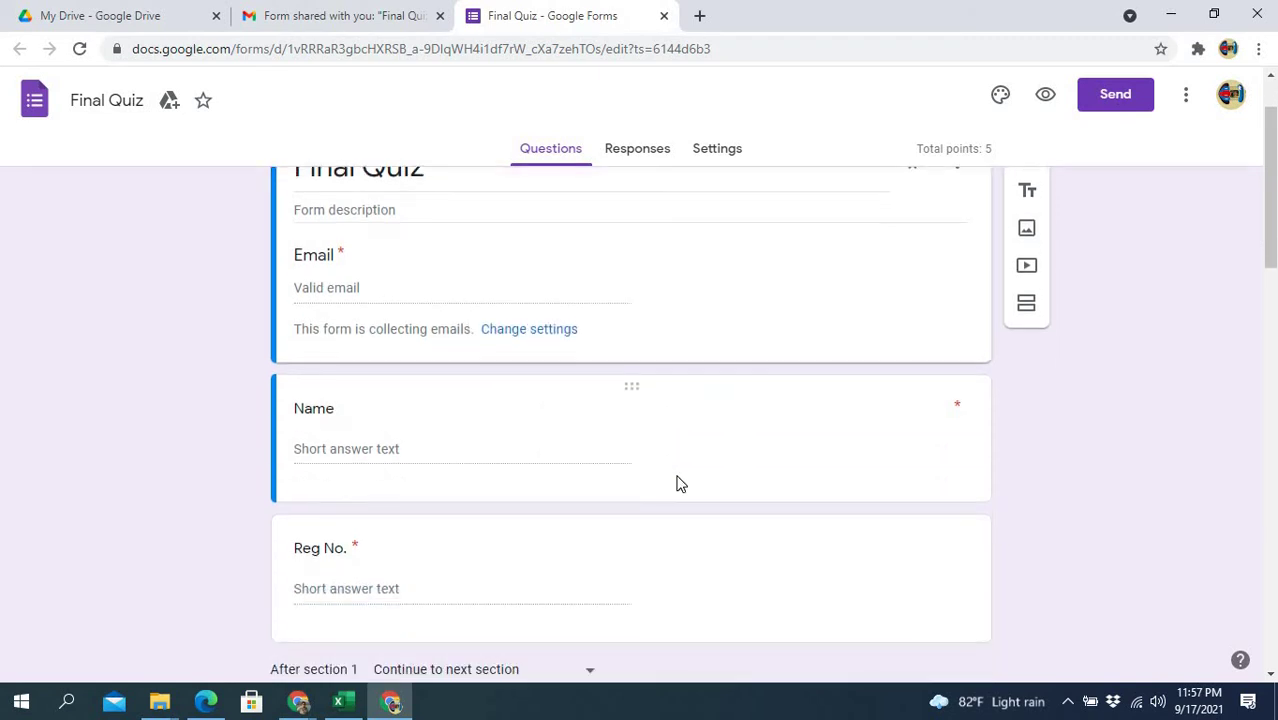
scroll(465, 371, "up", 1)
scroll(480, 421, "down", 10)
scroll(479, 422, "down", 3)
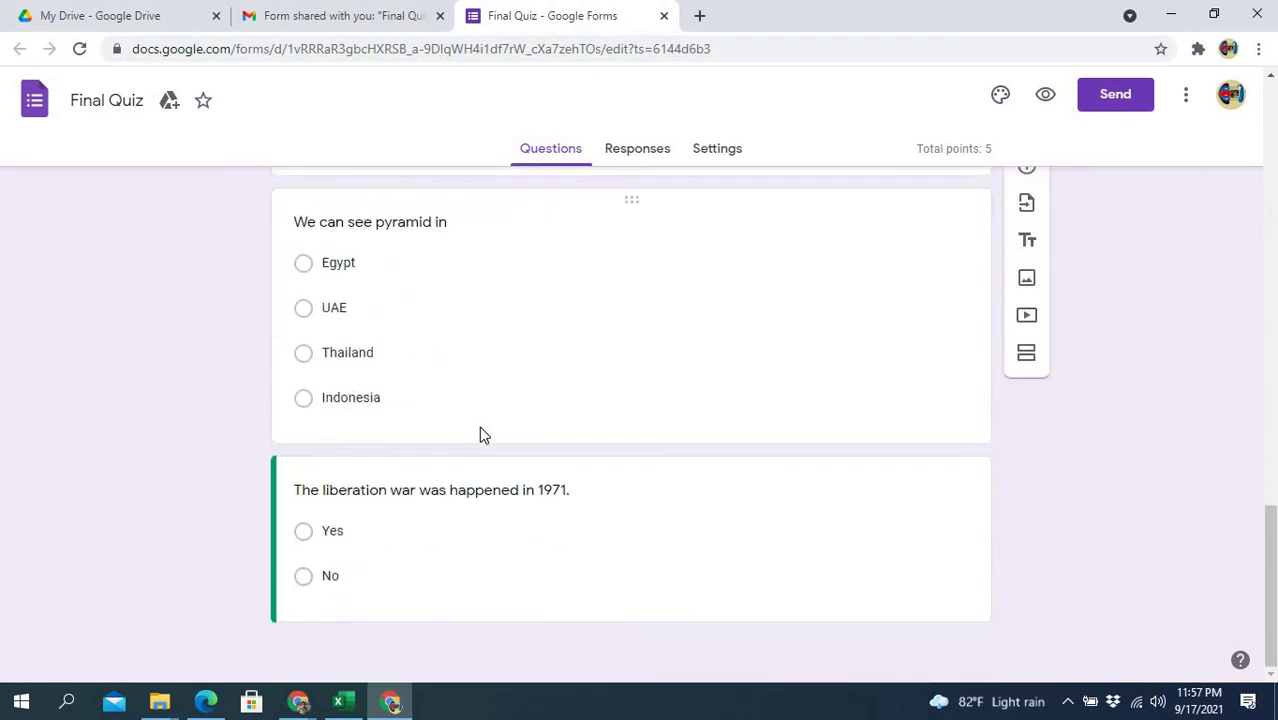
left_click(1030, 205)
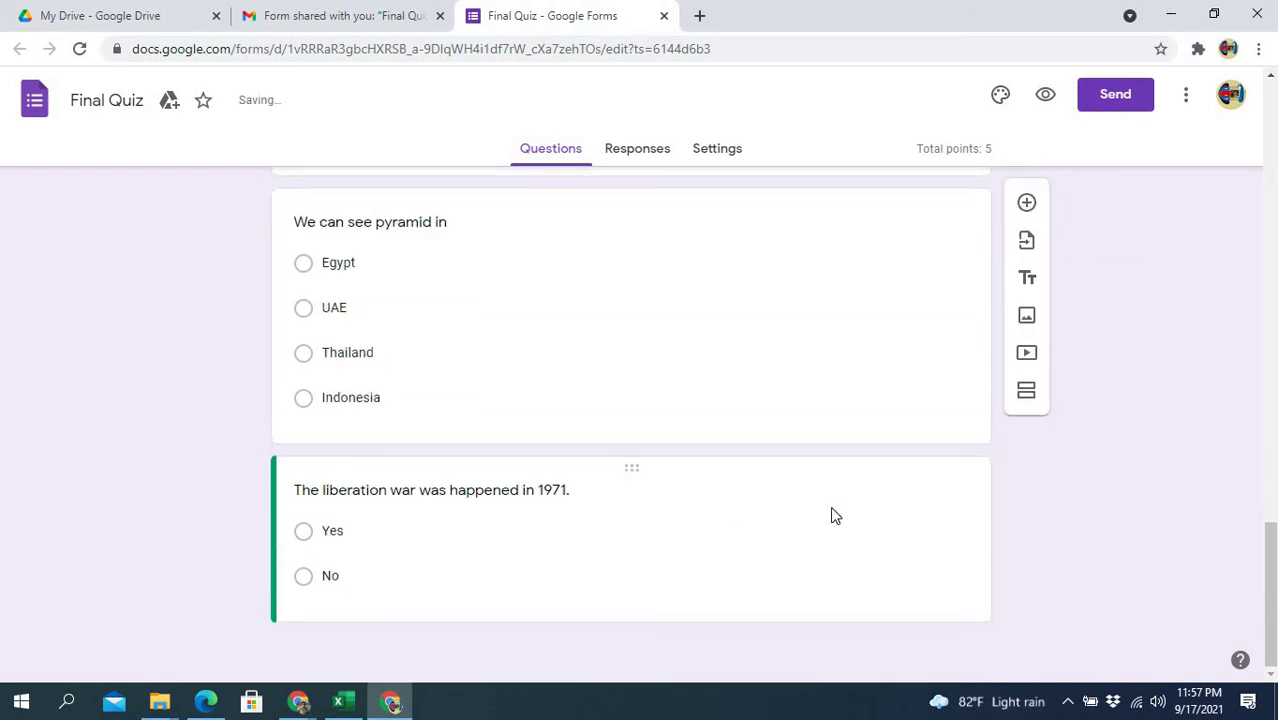
scroll(830, 513, "up", 10)
scroll(822, 517, "up", 2)
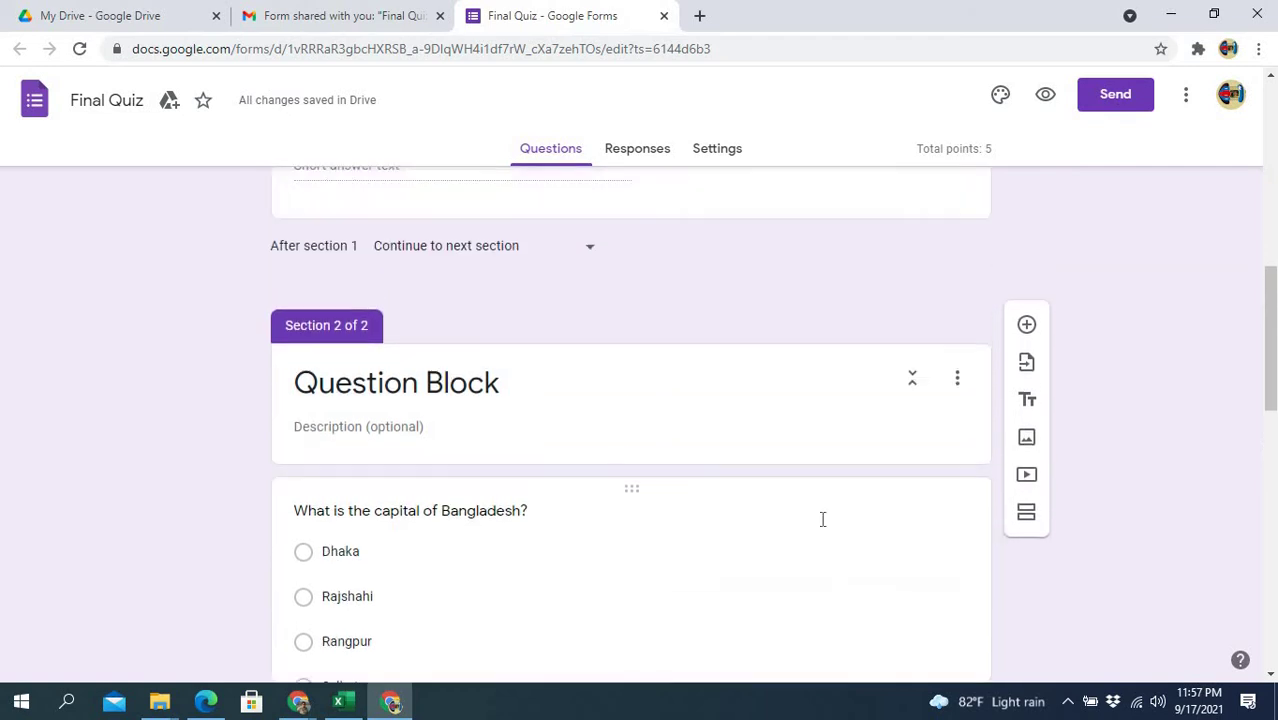
- Add a multiple-choice question after the liberation war question at the form's end, with the text "The capital of Bangladesh."
scroll(819, 525, "down", 10)
left_click(570, 577)
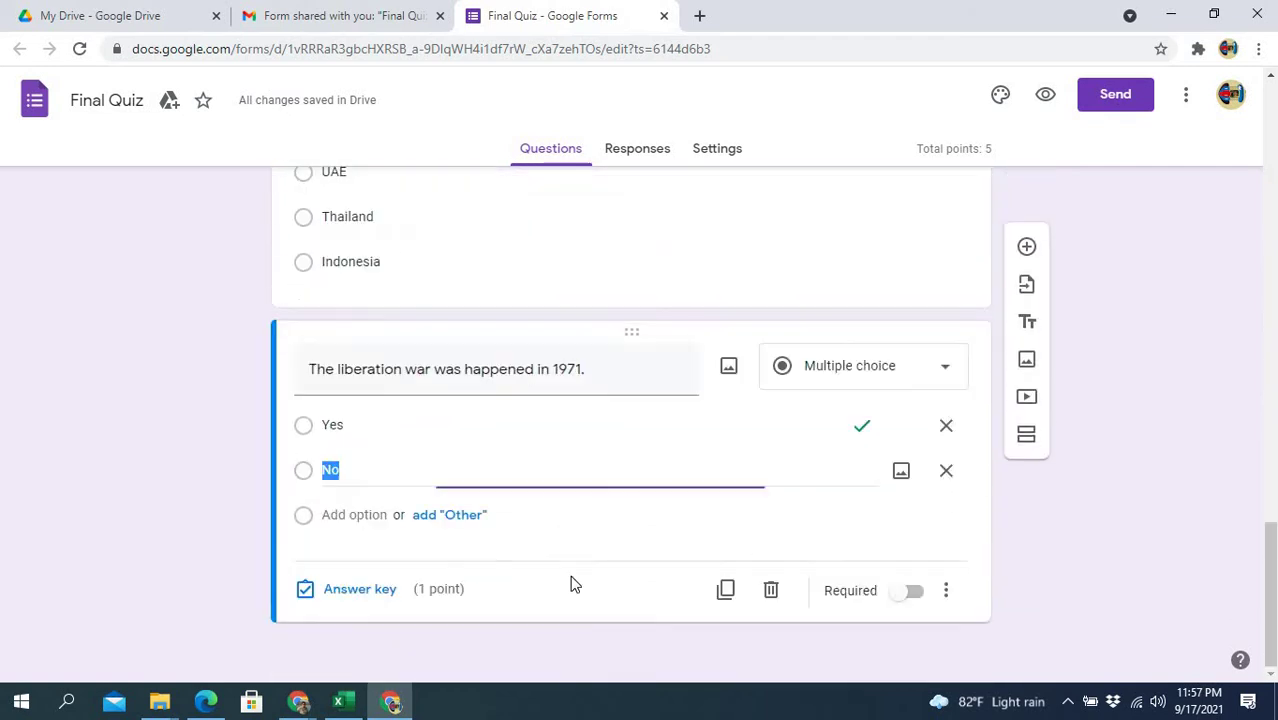
left_click(1016, 350)
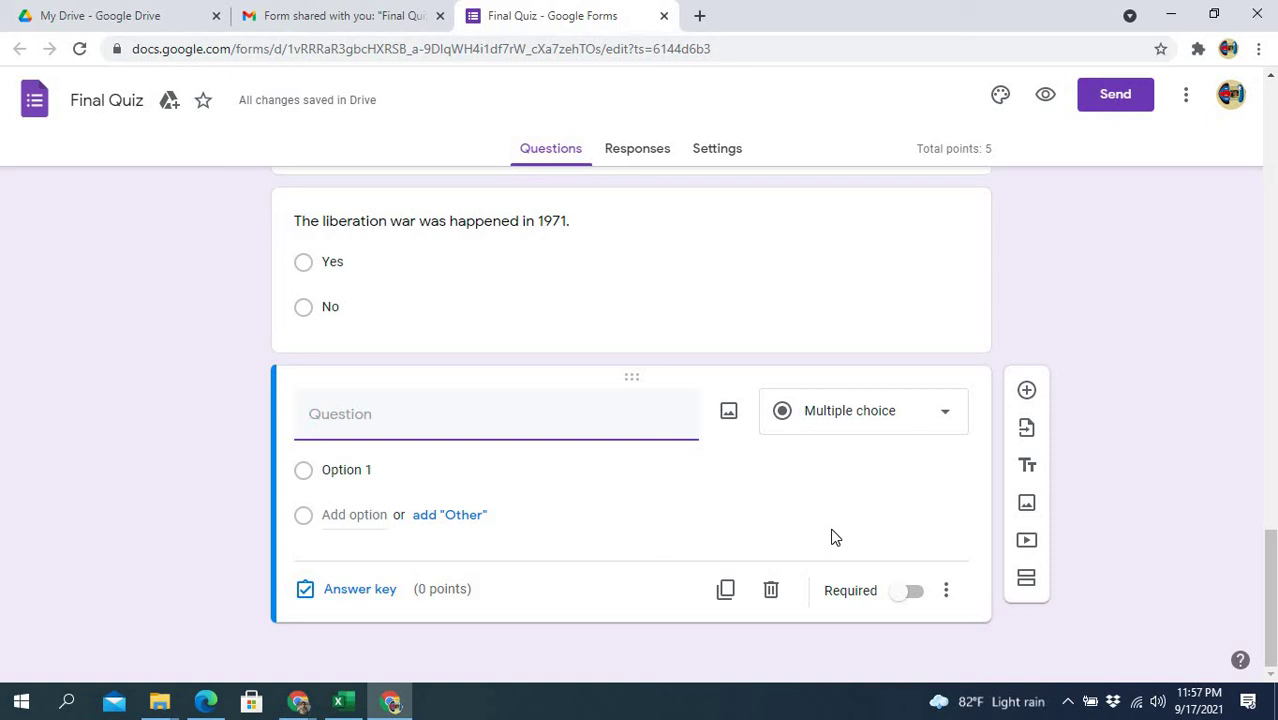
type("The cpaita")
key("BackSpace")
key("BackSpace")
key("BackSpace")
key("BackSpace")
key("BackSpace")
type("apital ")
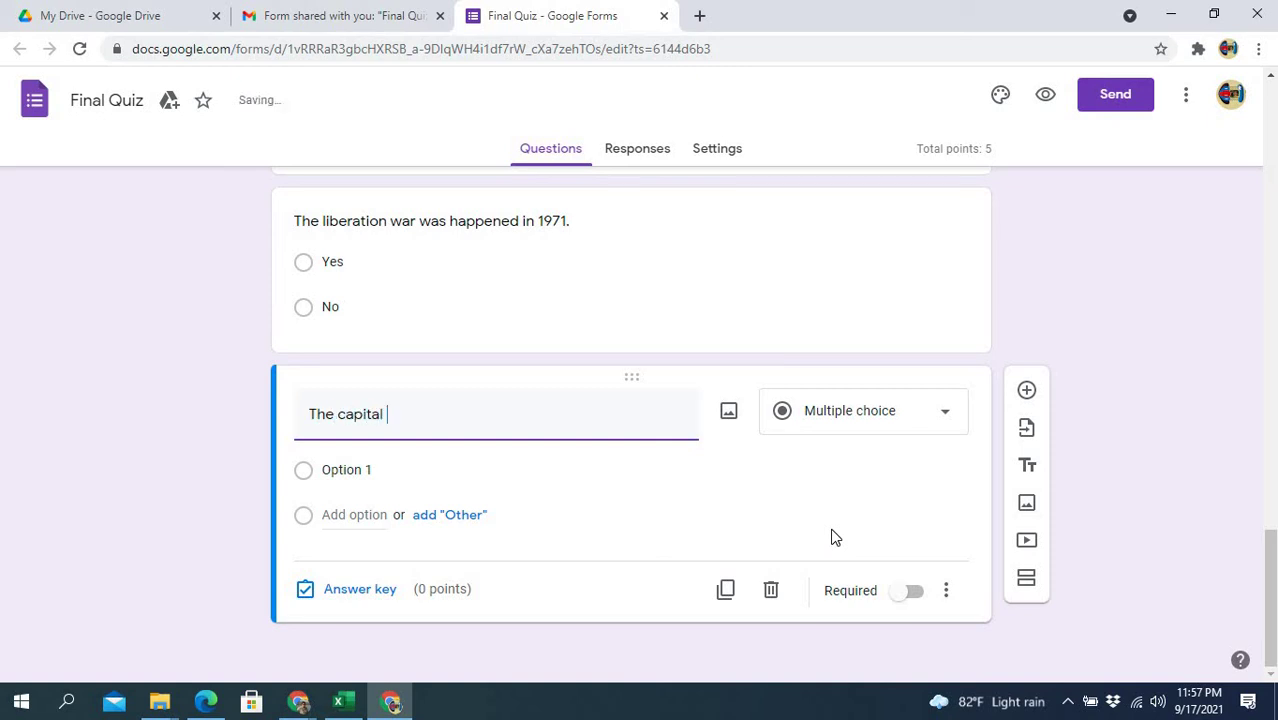
type("of Bangaldesh")
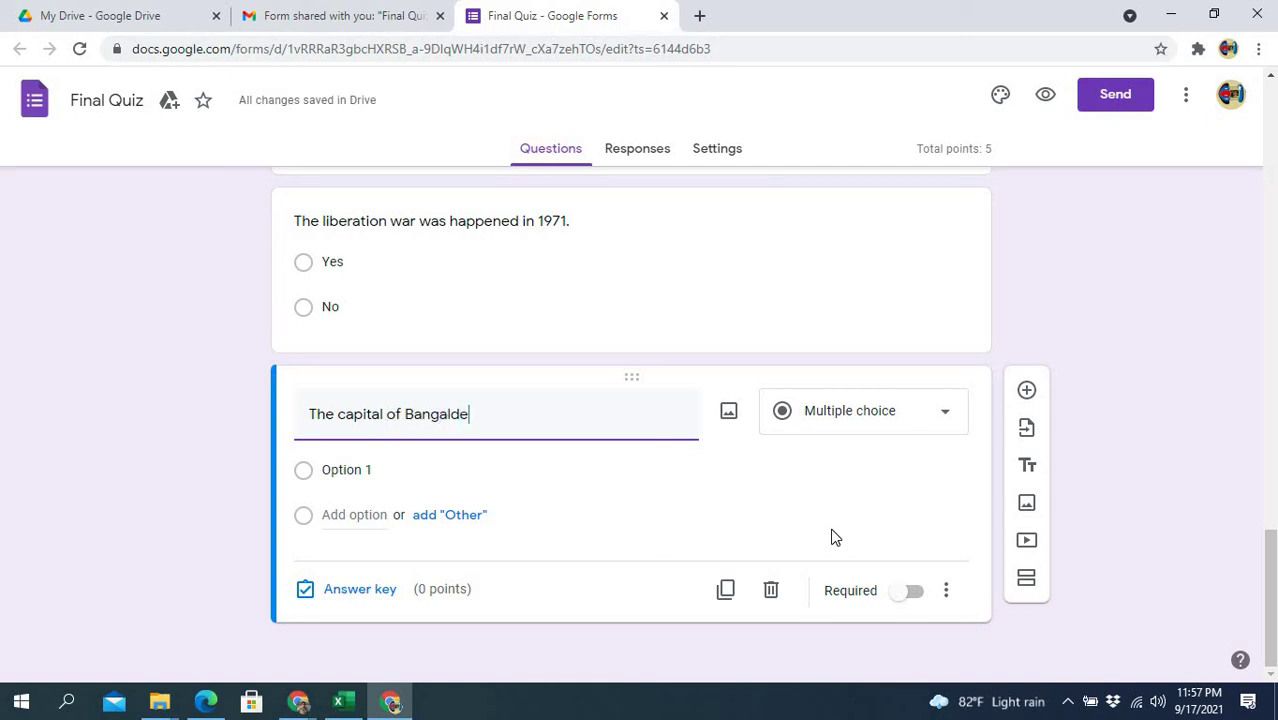
key("BackSpace")
key("BackSpace")
key("BackSpace")
key("BackSpace")
key("BackSpace")
key("BackSpace")
type("ladesh.")
- Give the new question the four answer options Dhaka, Rajshahi, Khulna and Pabna
left_click(401, 478)
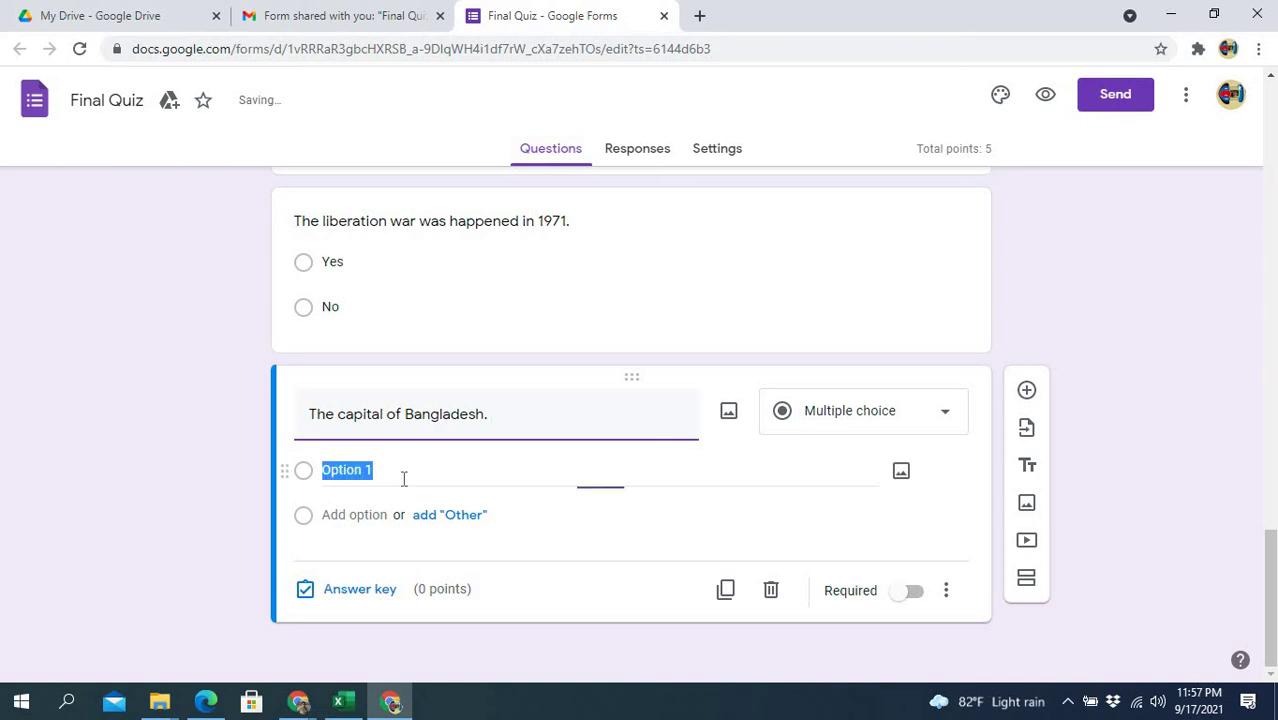
type("Dhaka")
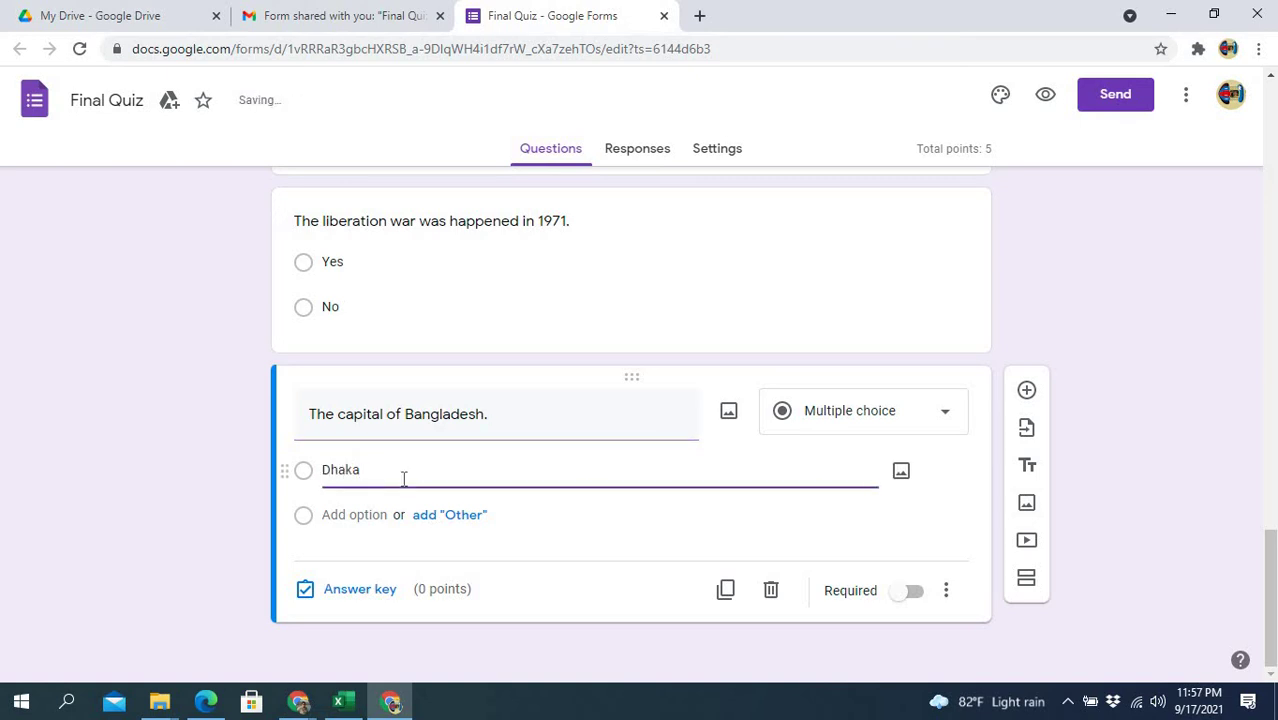
key("Return")
type("Rajshahi")
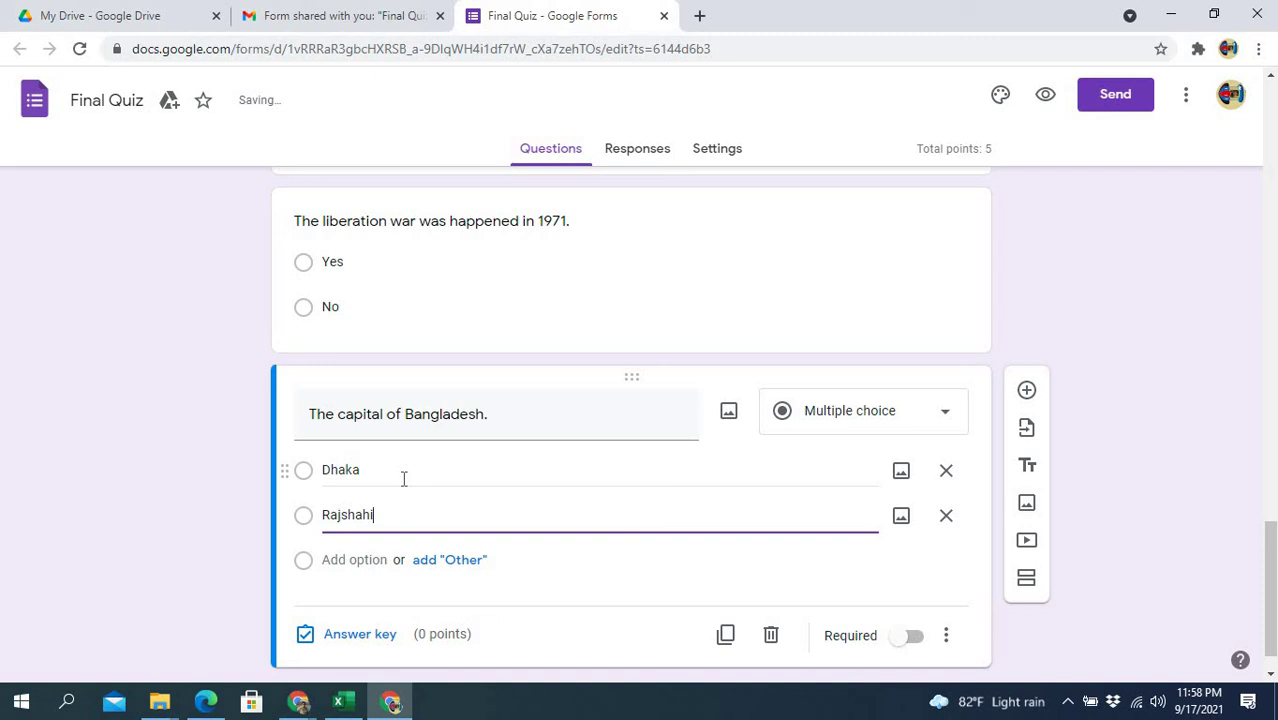
key("Return")
type("Khulna")
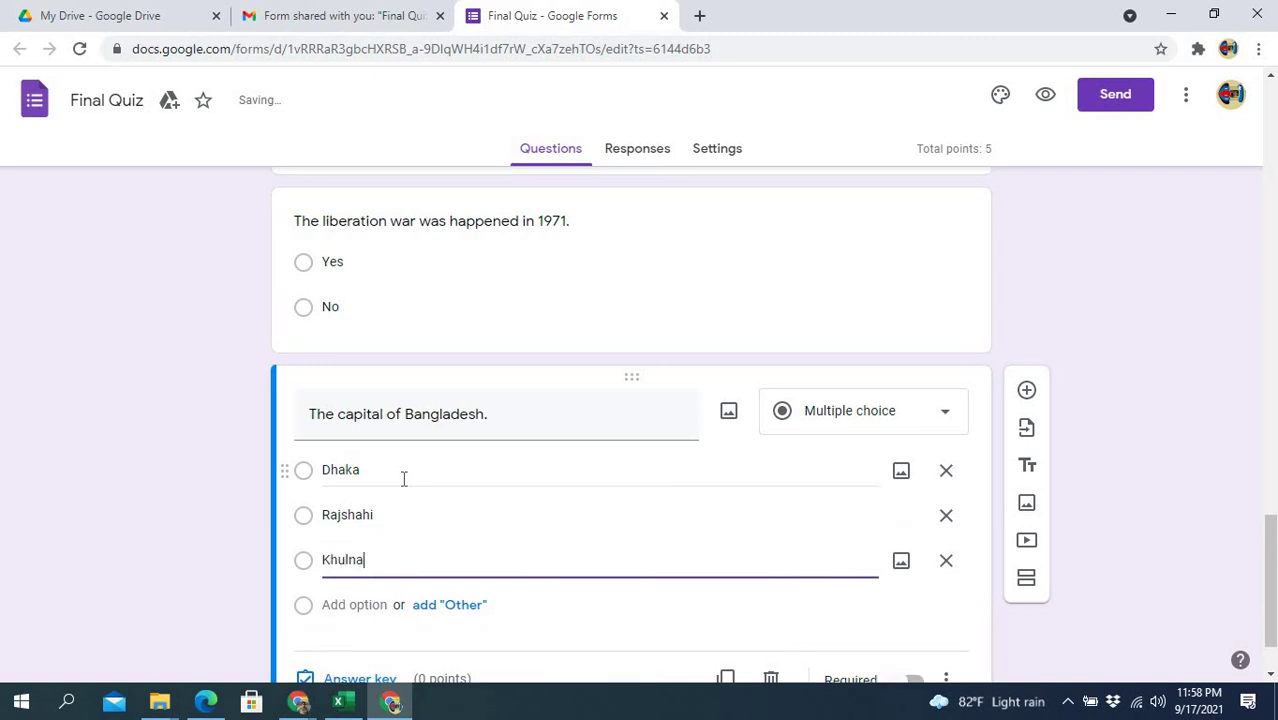
key("Return")
type("Pabna")
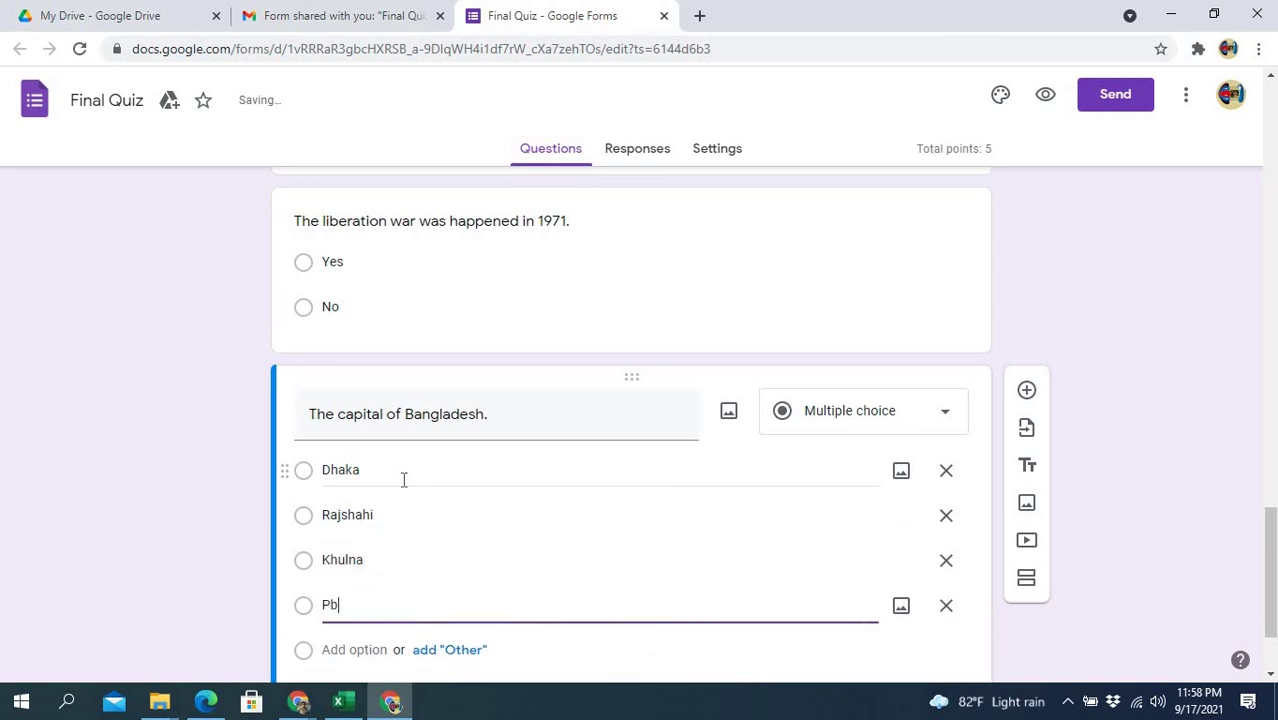
- Set the new question's answer key to Dhaka with 1 point, and choose Shuffle option order for it
scroll(536, 497, "down", 1)
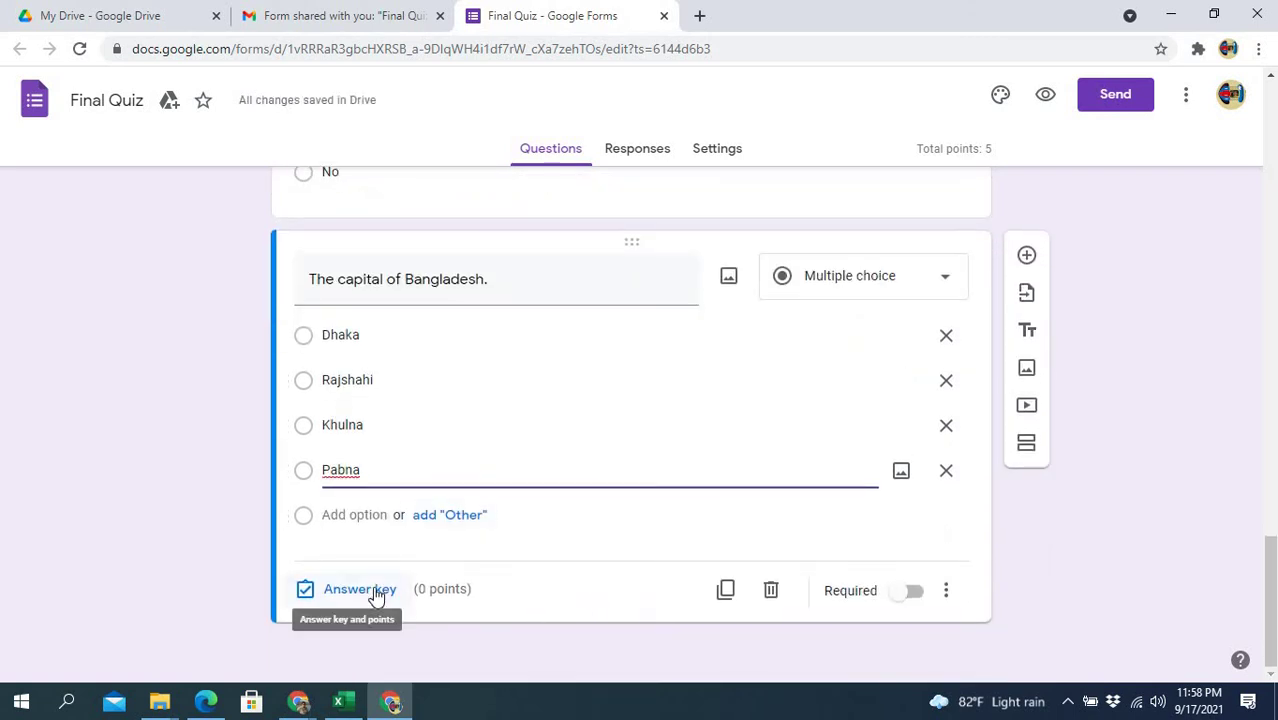
left_click(370, 593)
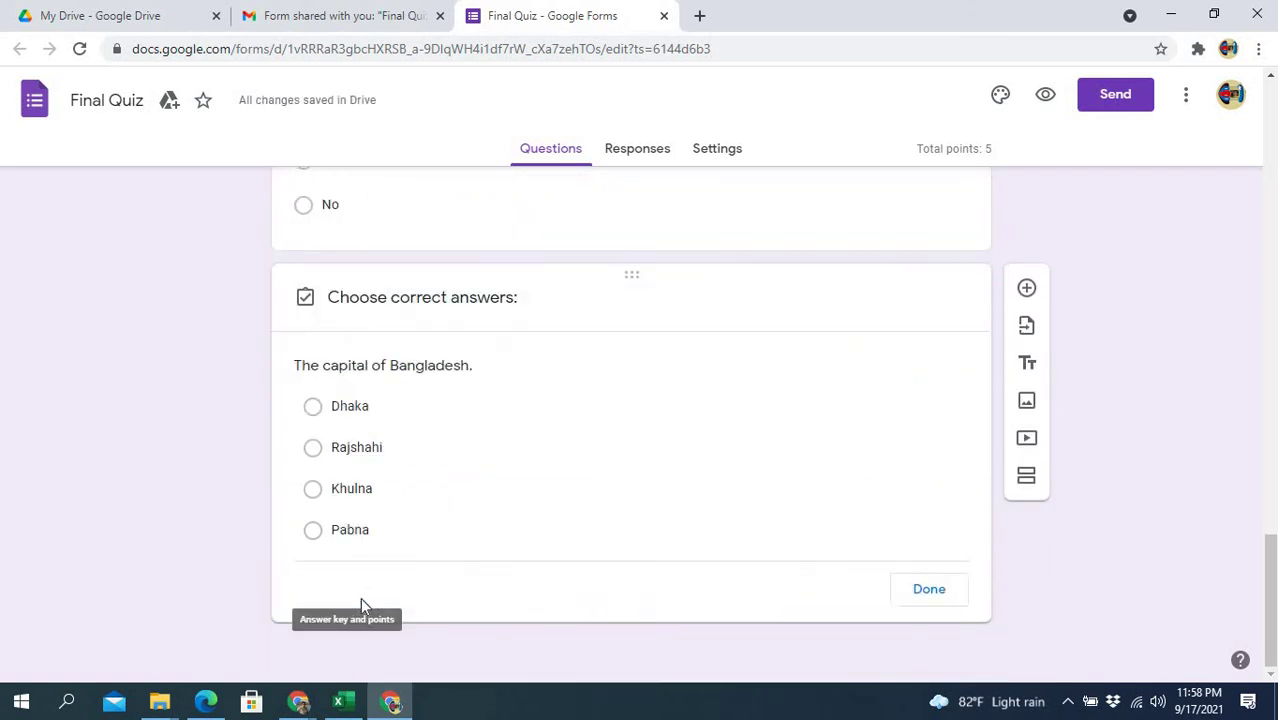
left_click(915, 329)
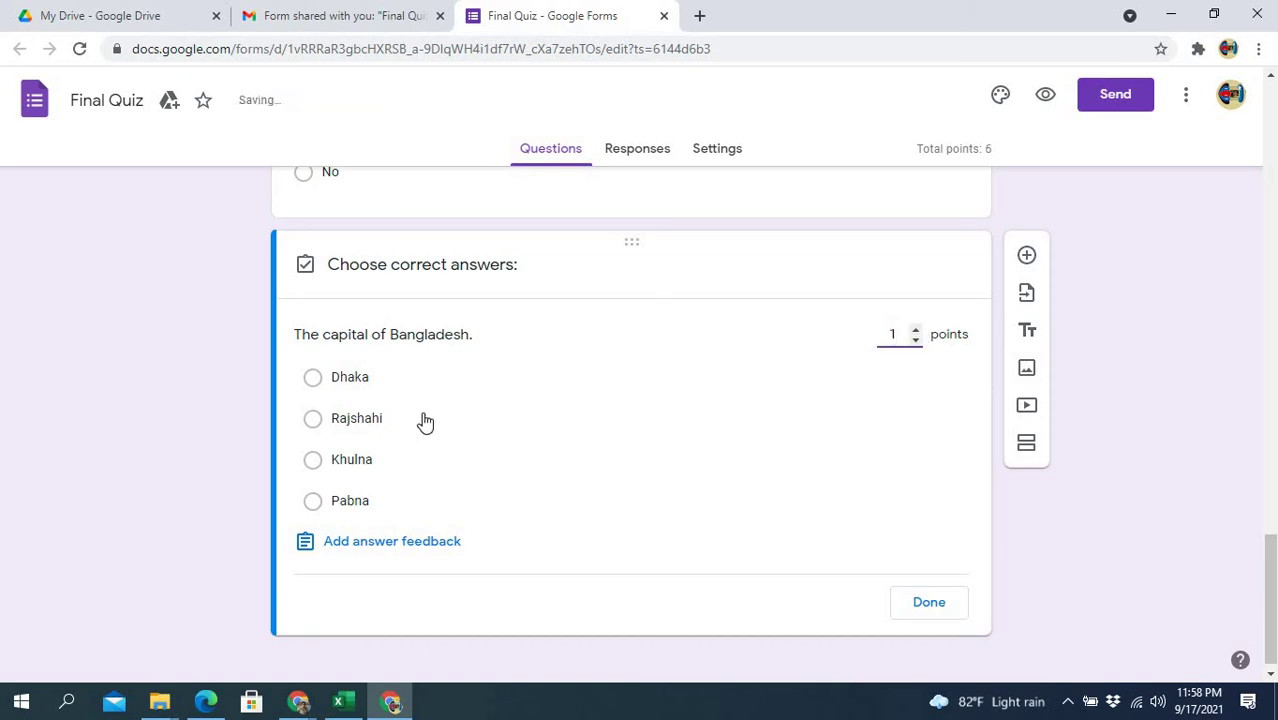
left_click(349, 381)
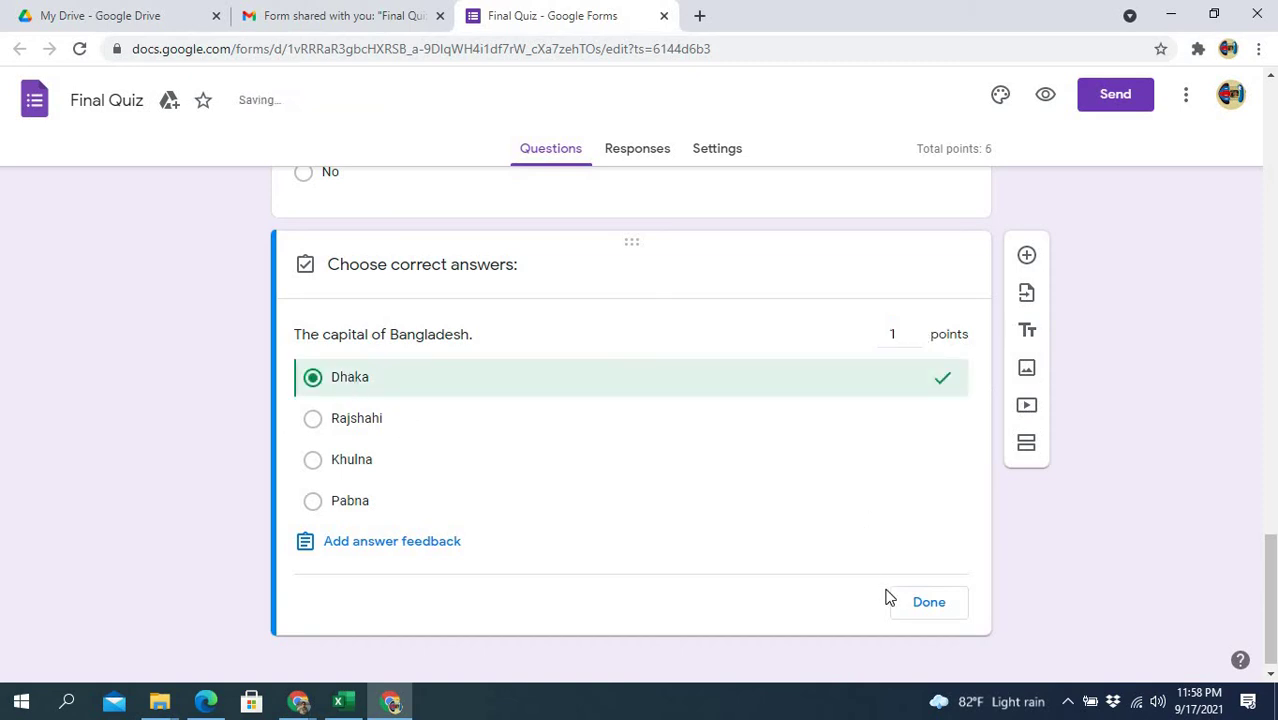
left_click(913, 606)
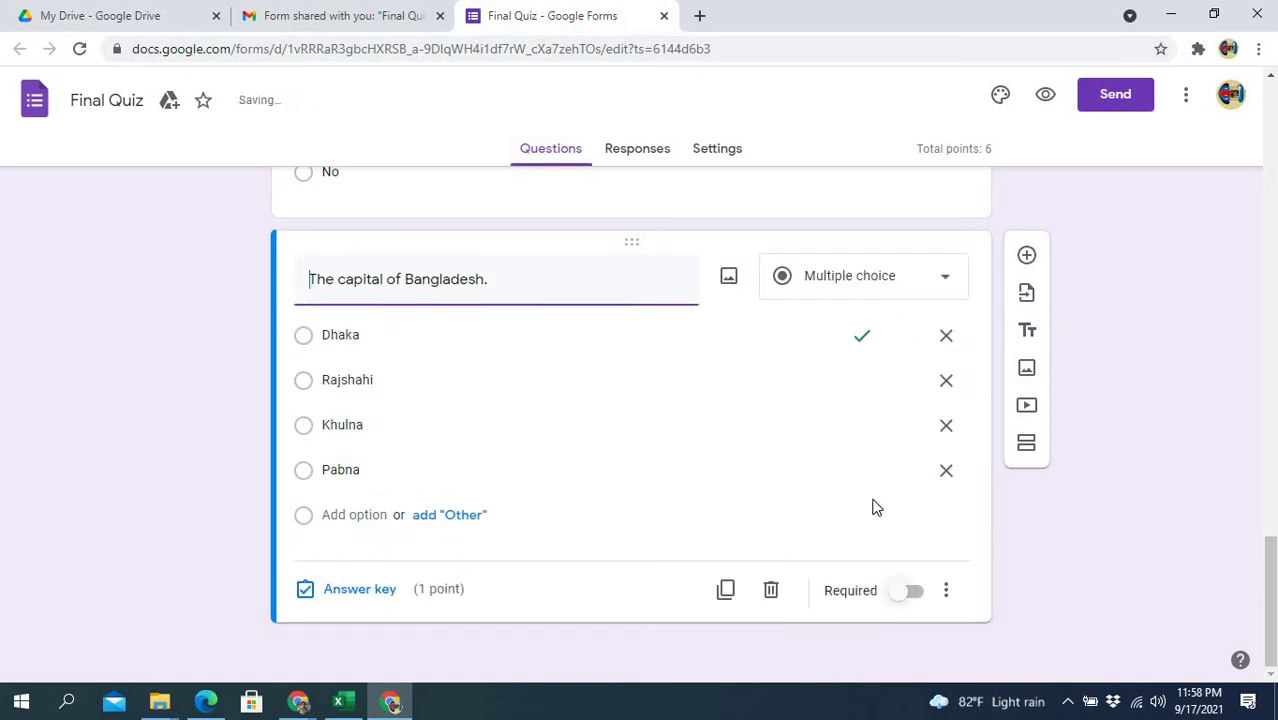
left_click(947, 592)
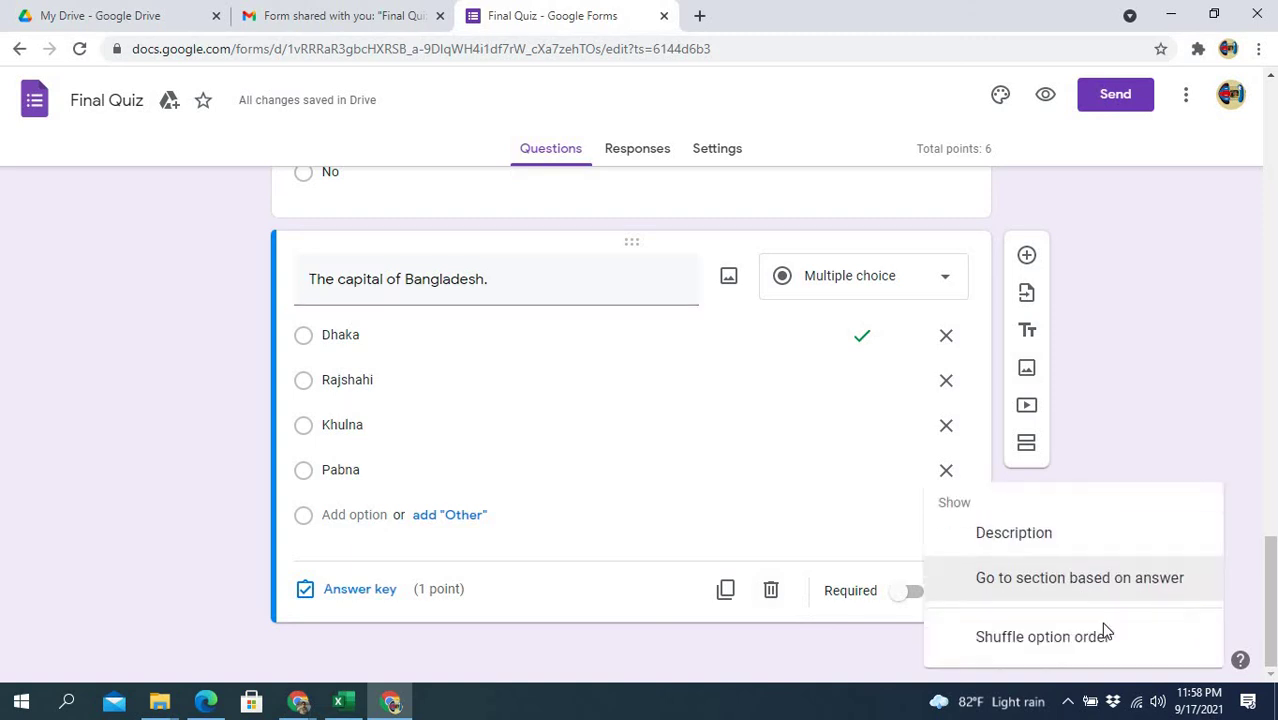
left_click(1028, 650)
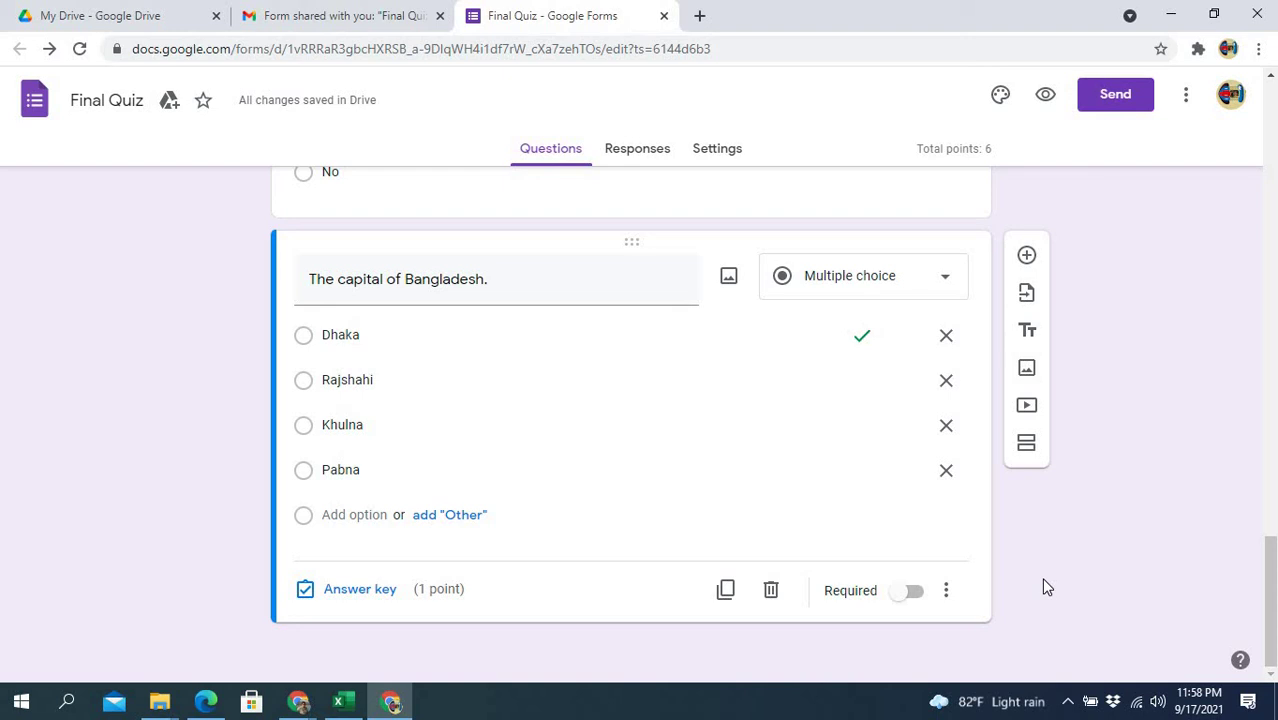
- Switch to the owner's browser window and check the Final Quiz form for the question added by the collaborator
left_click(1174, 15)
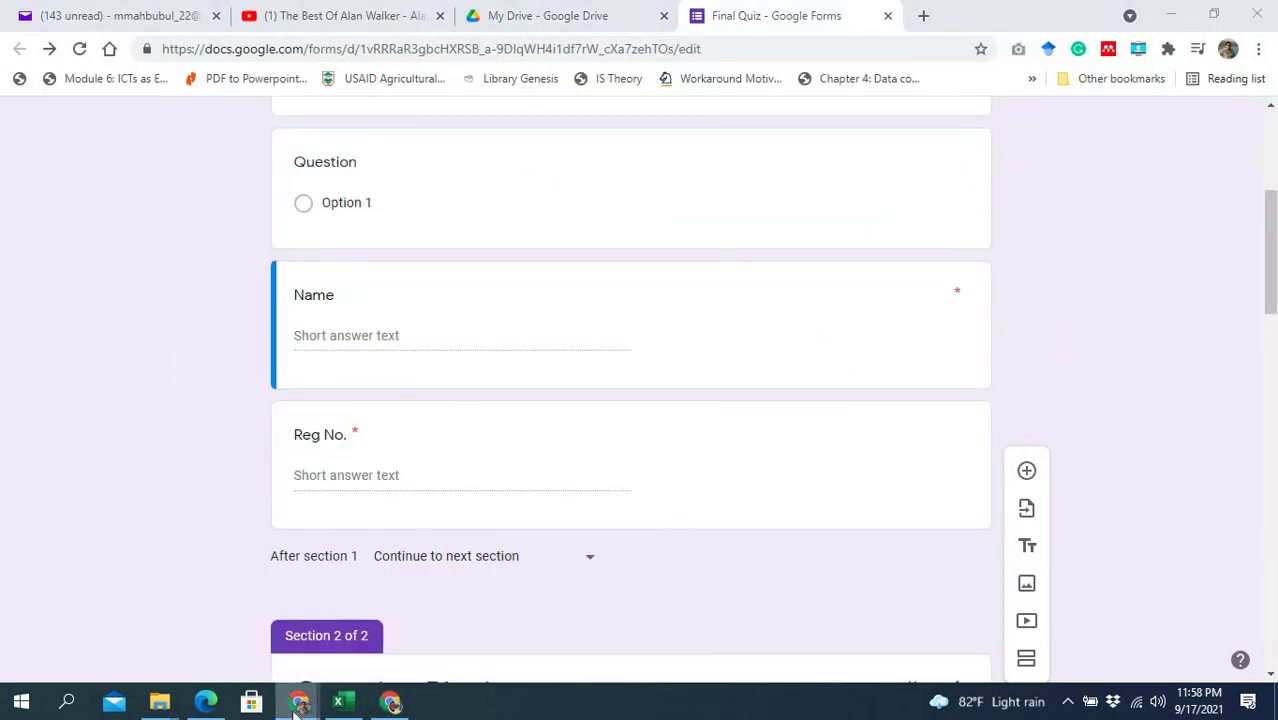
mouse_move(298, 701)
left_click(262, 610)
scroll(569, 408, "down", 5)
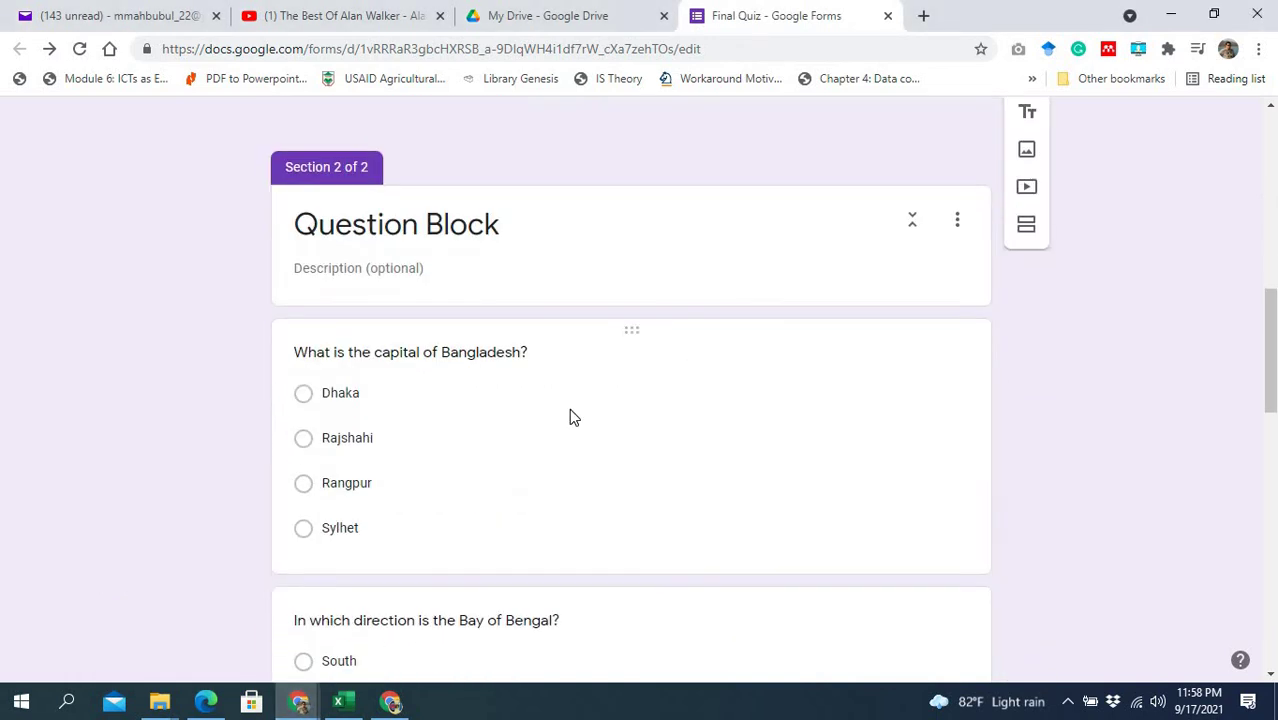
scroll(569, 408, "down", 12)
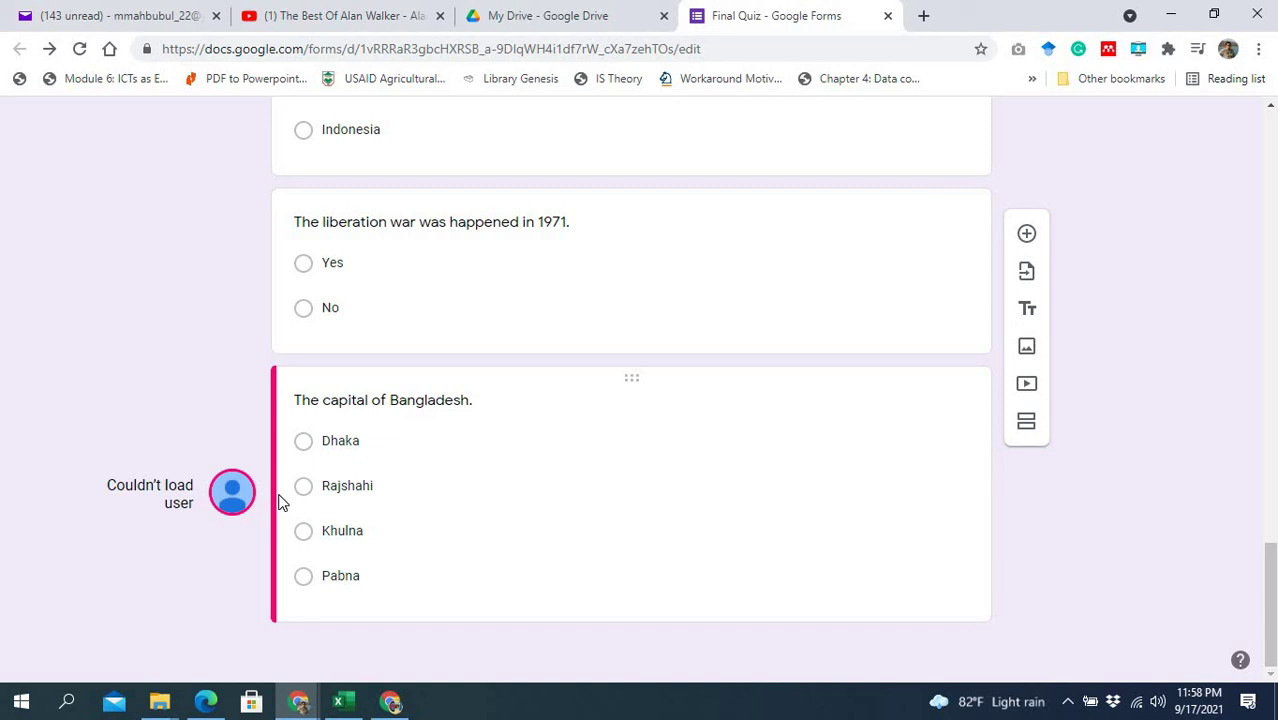
scroll(433, 479, "up", 10)
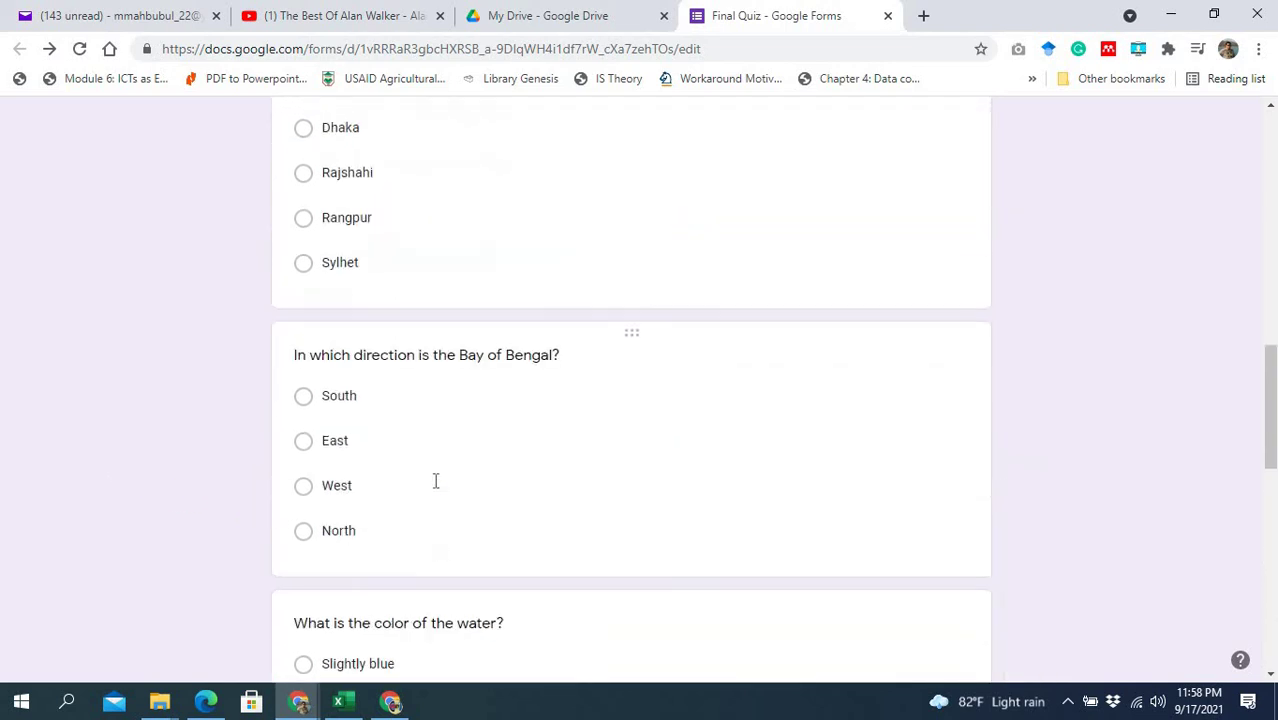
scroll(435, 481, "up", 10)
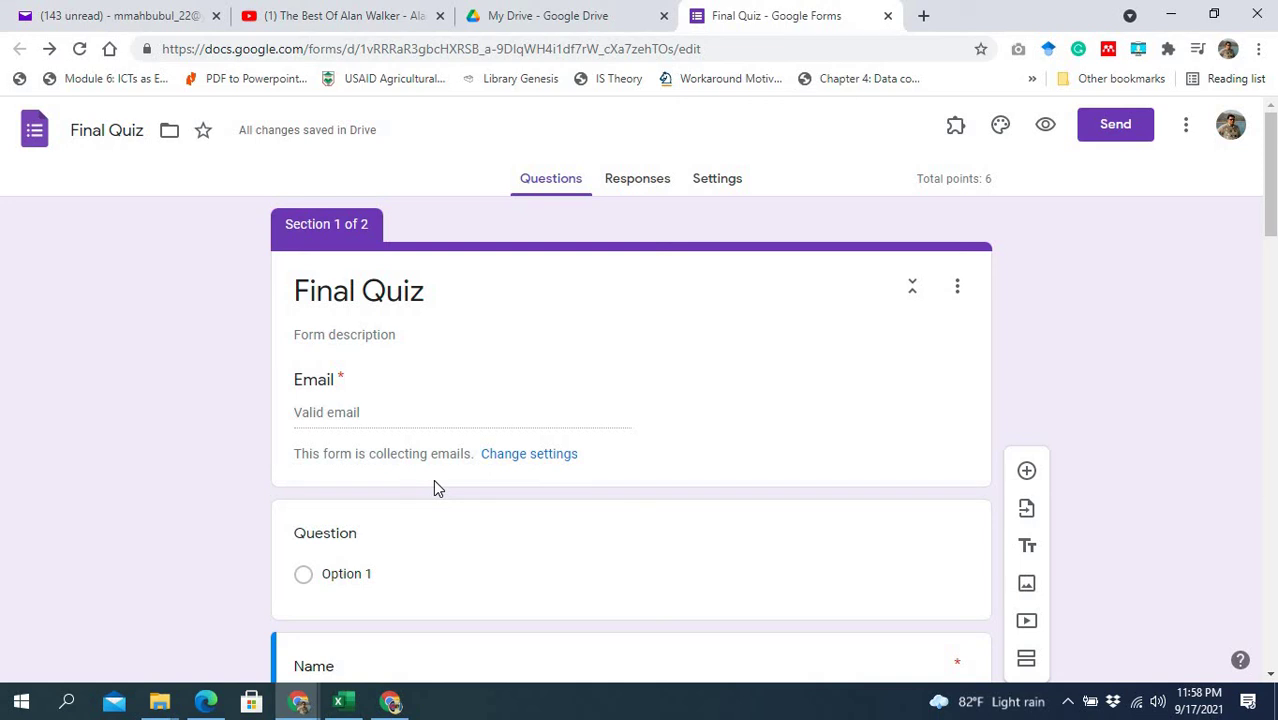
- Copy the form's shortened send link with Shorten URL enabled and close the Send form dialog
left_click(1112, 128)
left_click(554, 265)
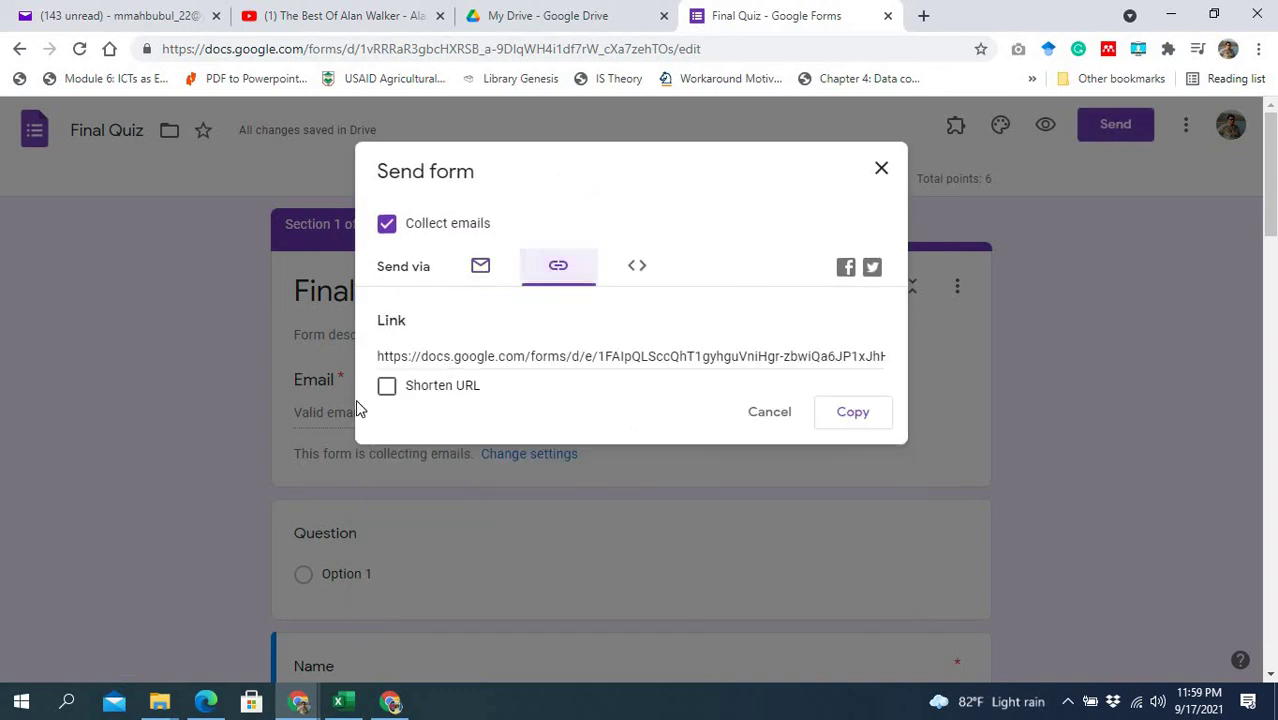
left_click(386, 388)
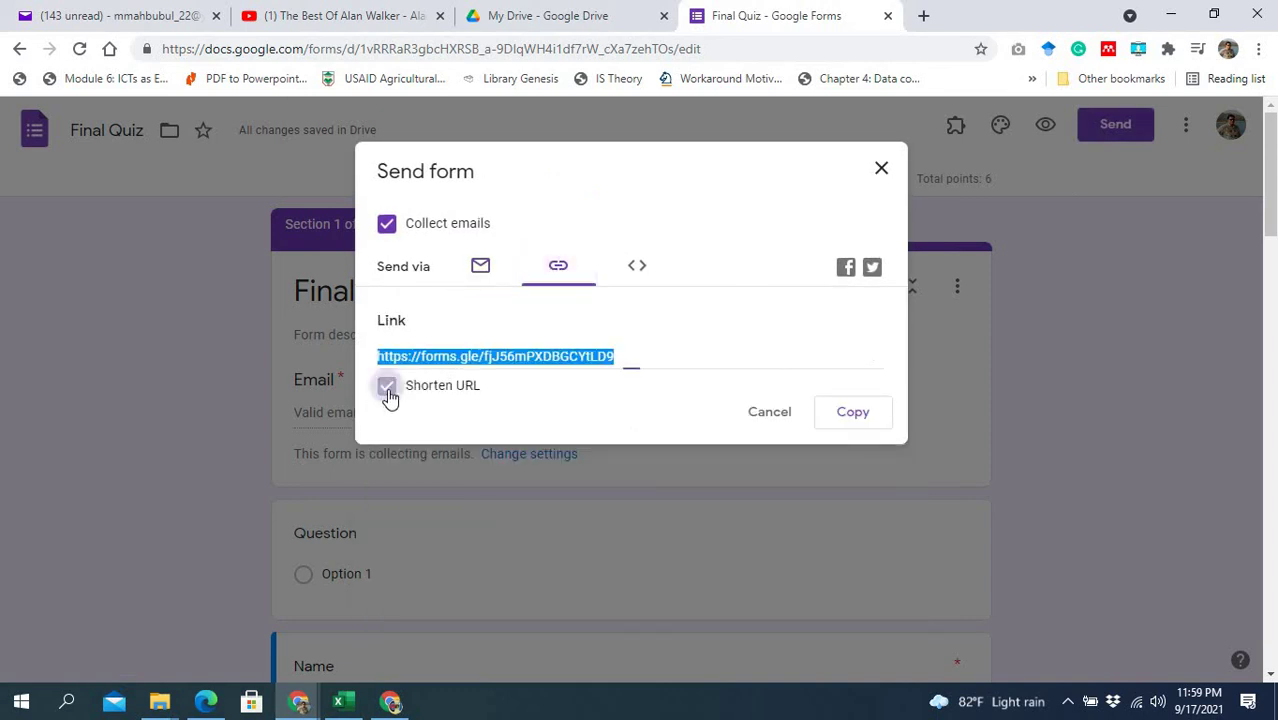
left_click(853, 413)
left_click(881, 172)
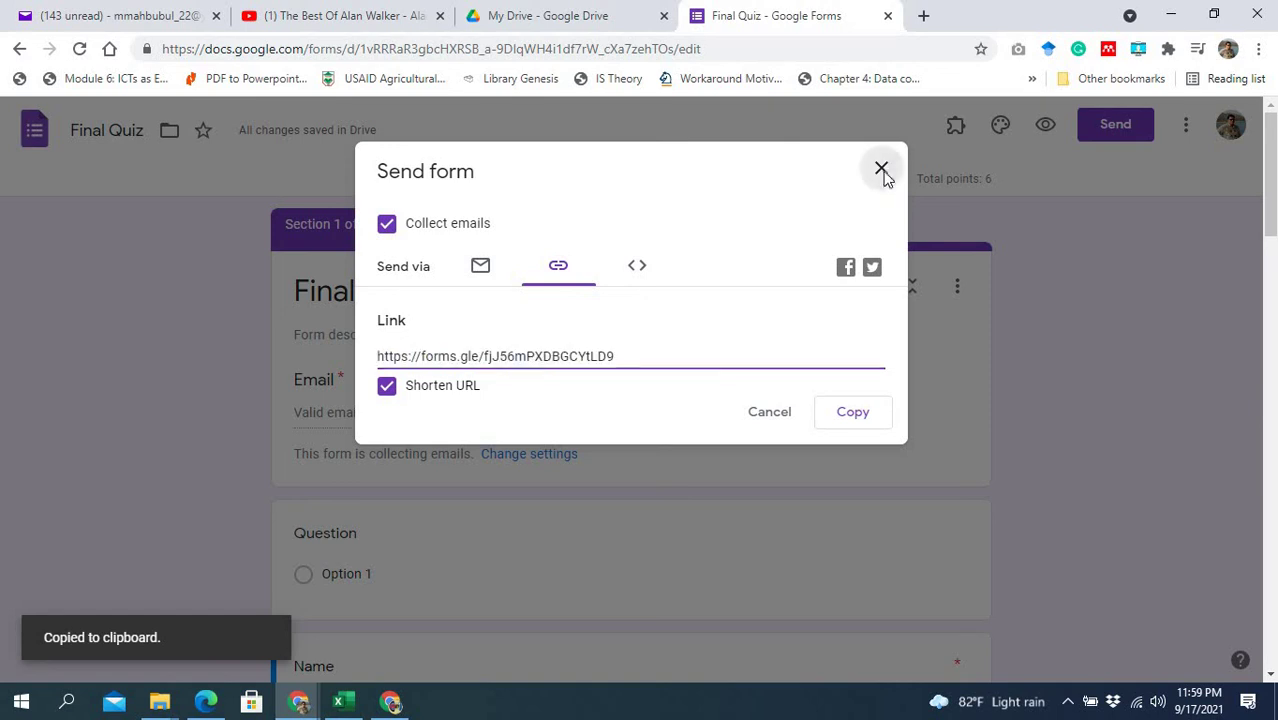